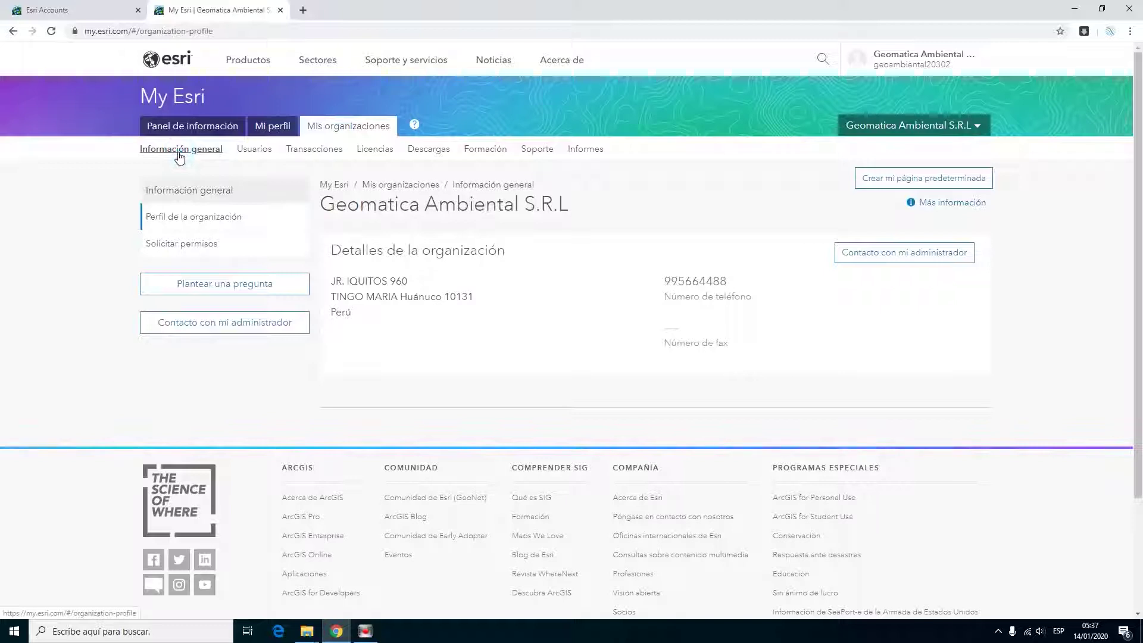
Open the organization's user management page and check the user overview.
click(256, 153)
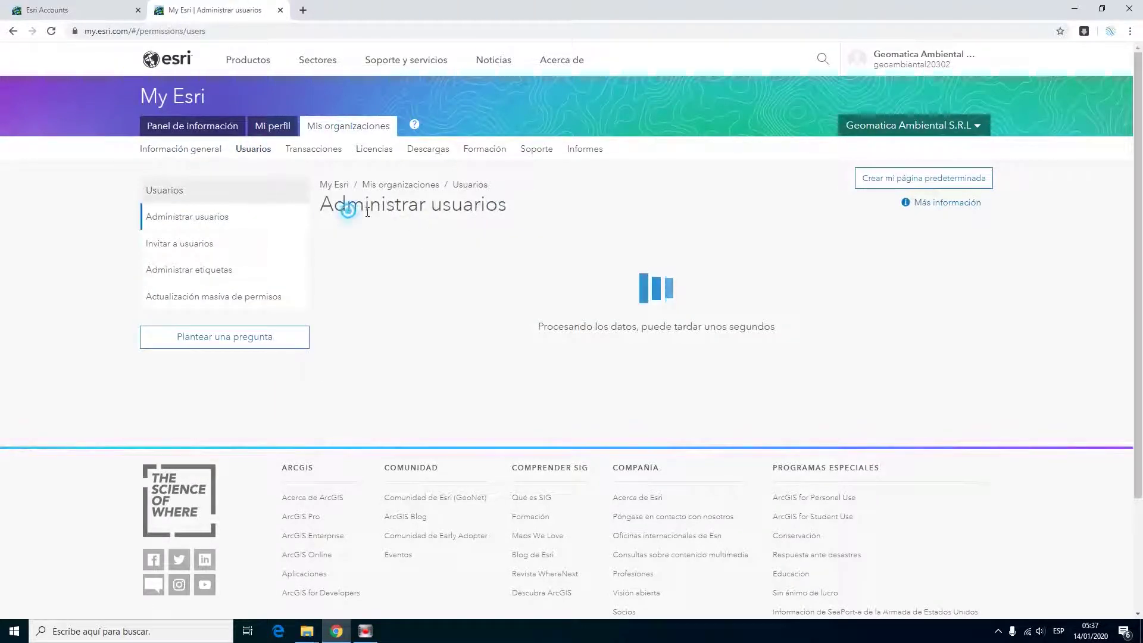
drag(341, 211, 530, 216)
click(467, 235)
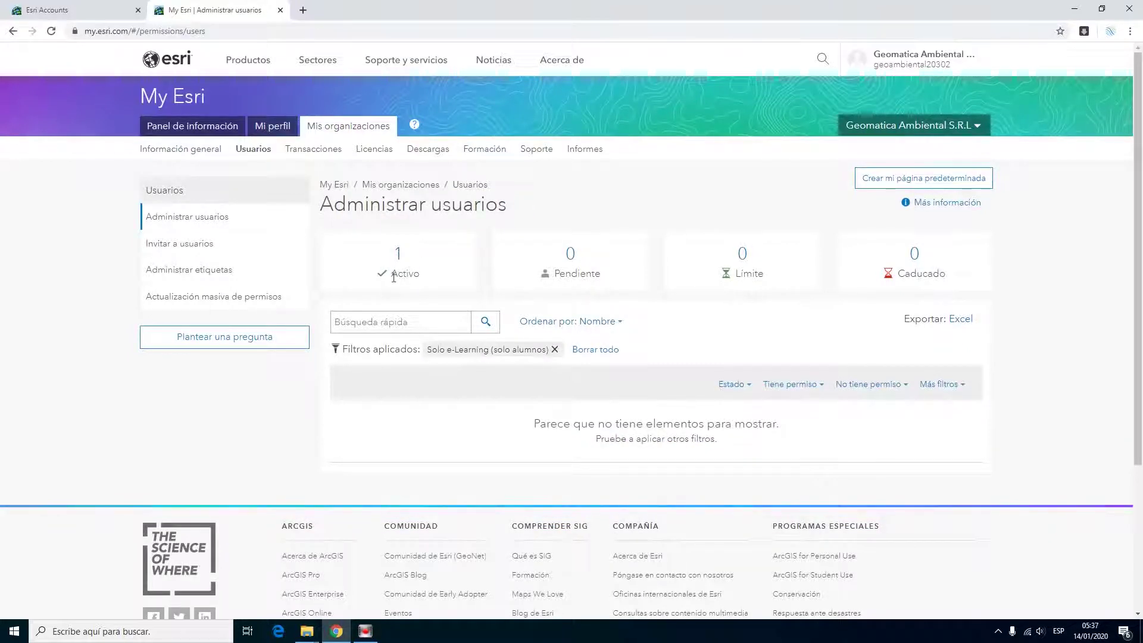
Check the license type and version range of the ArcGIS for Personal Use authorization, and view the organization's product downloads.
click(375, 150)
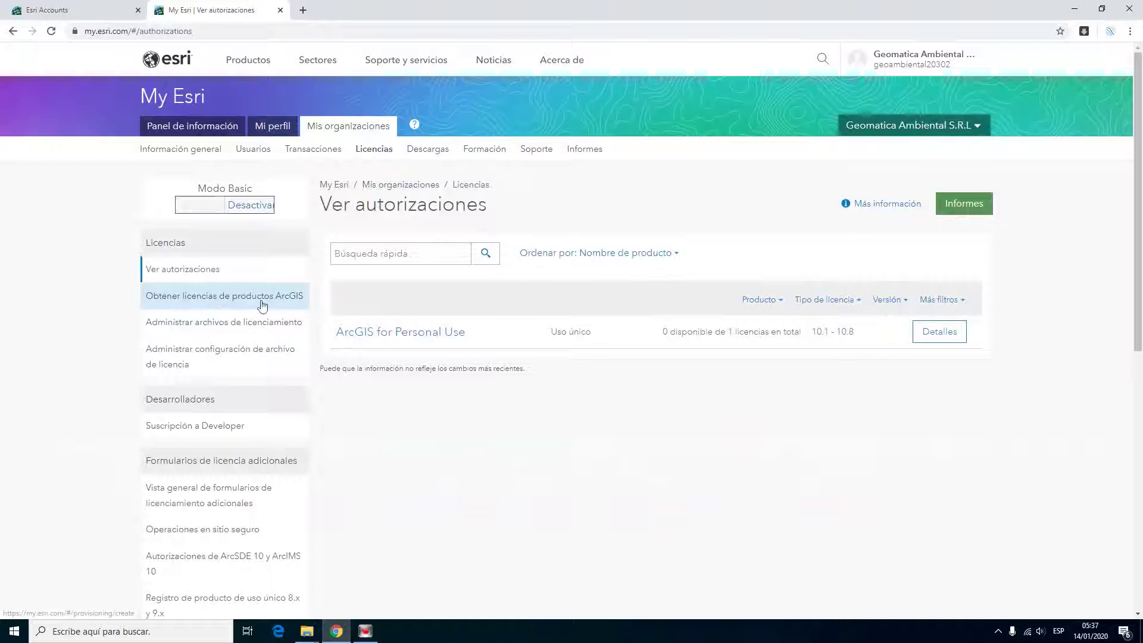
drag(543, 332, 603, 336)
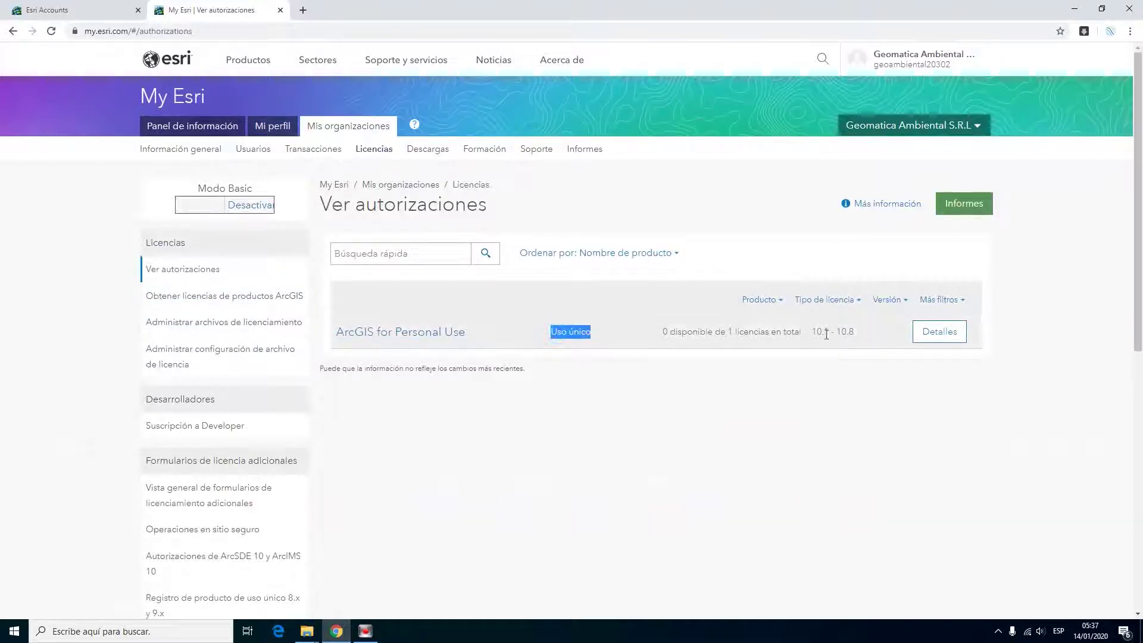
drag(820, 337, 856, 335)
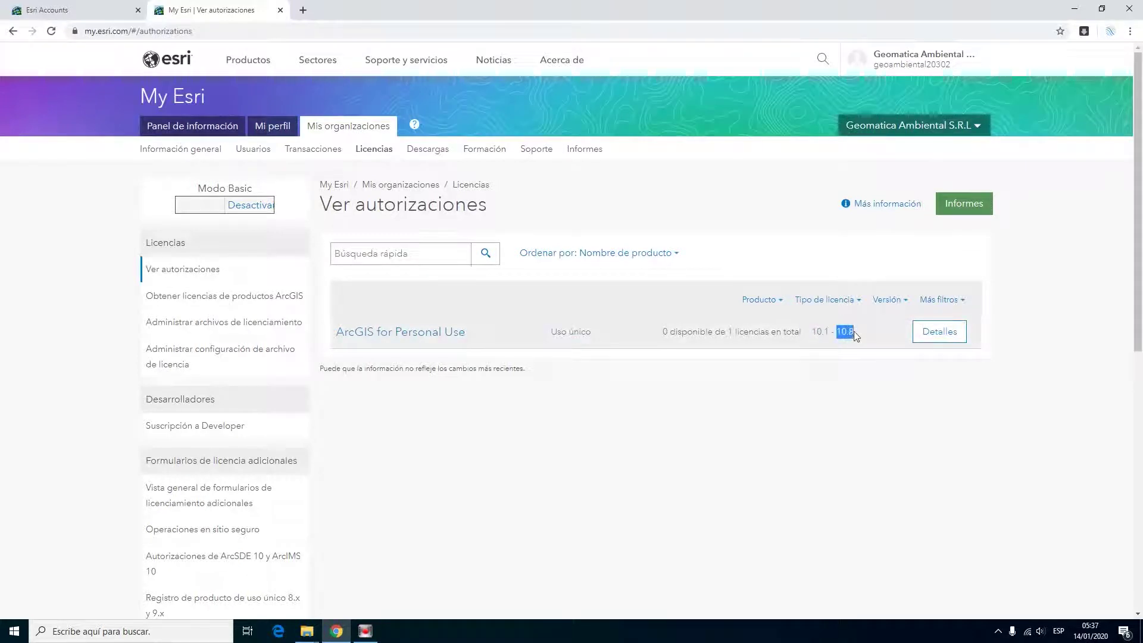
click(428, 150)
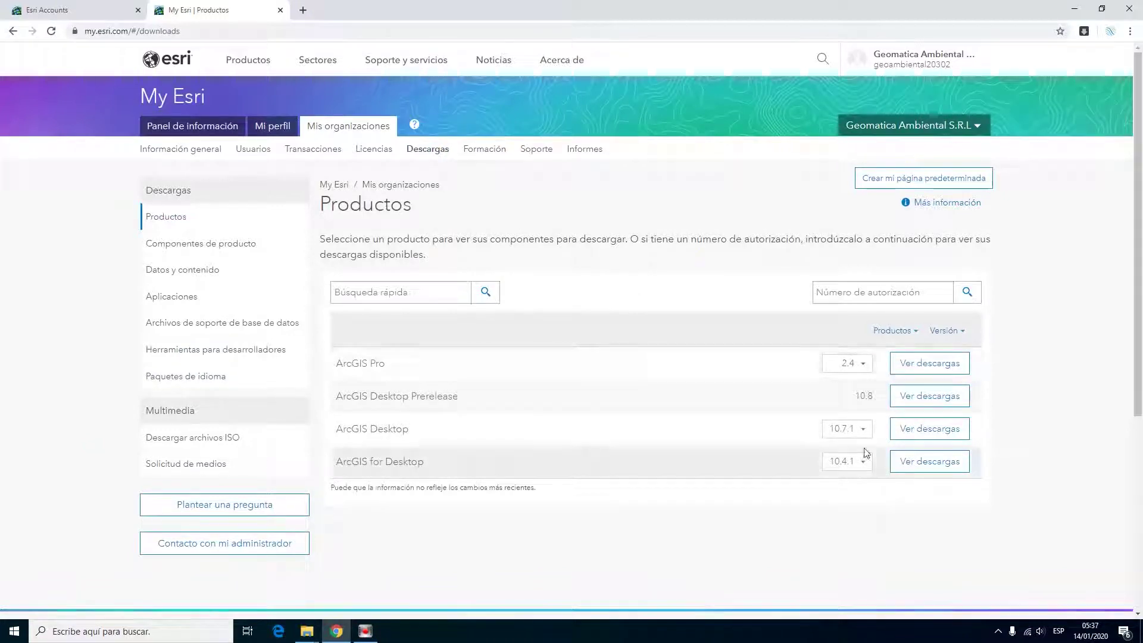
Open the details of the organization's single-use file among the license files related to ArcGIS Server and Desktop.
click(385, 153)
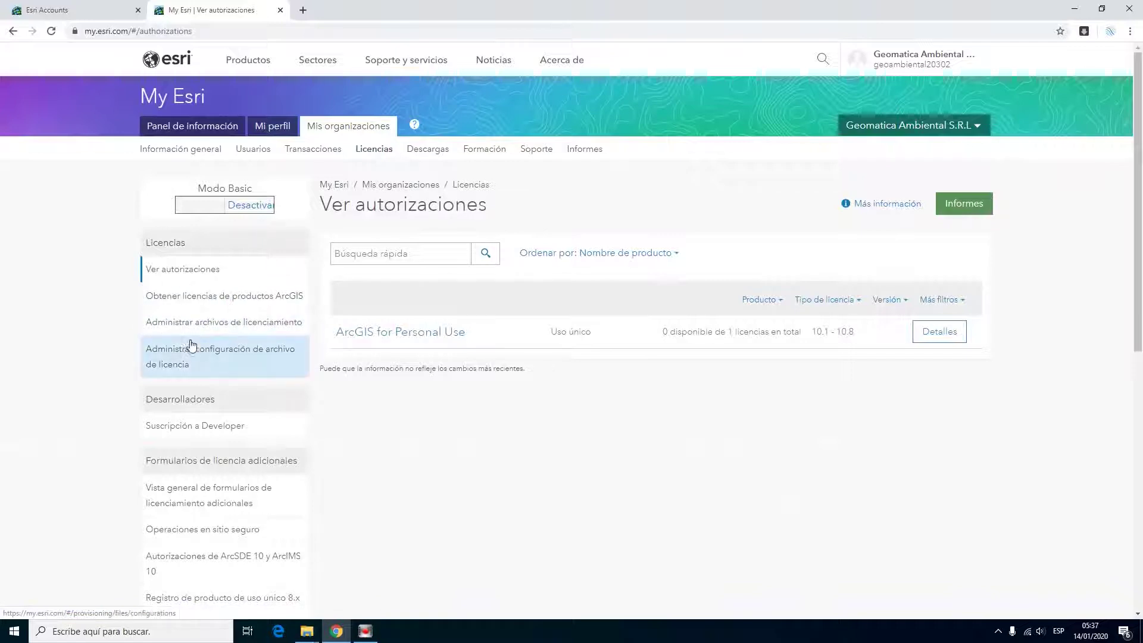
click(223, 324)
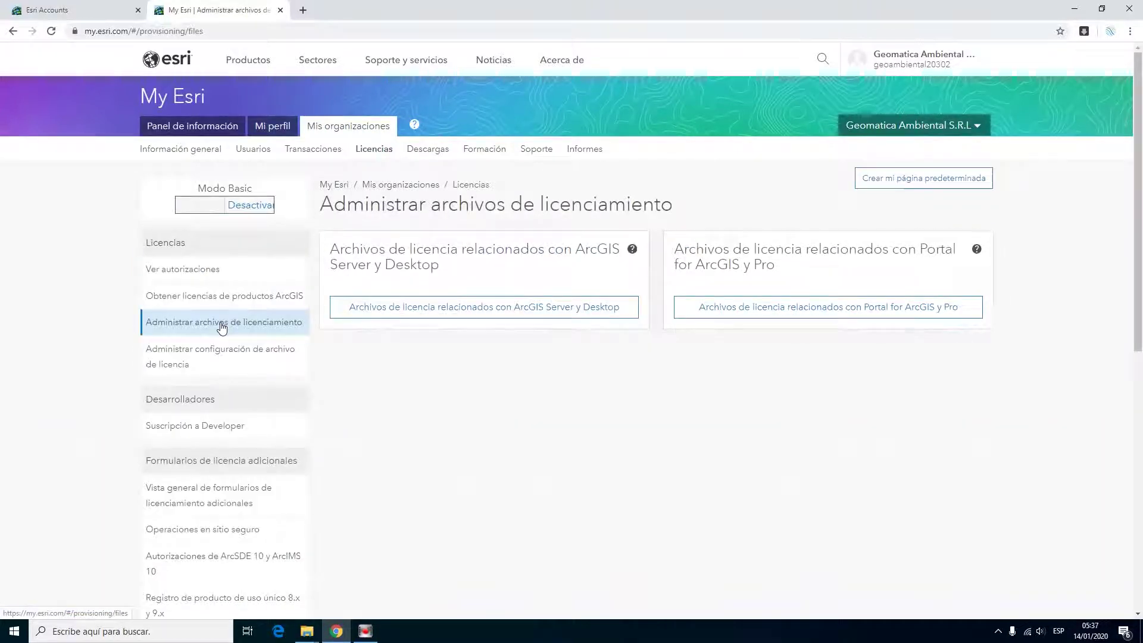
drag(331, 250, 468, 273)
click(468, 272)
click(518, 309)
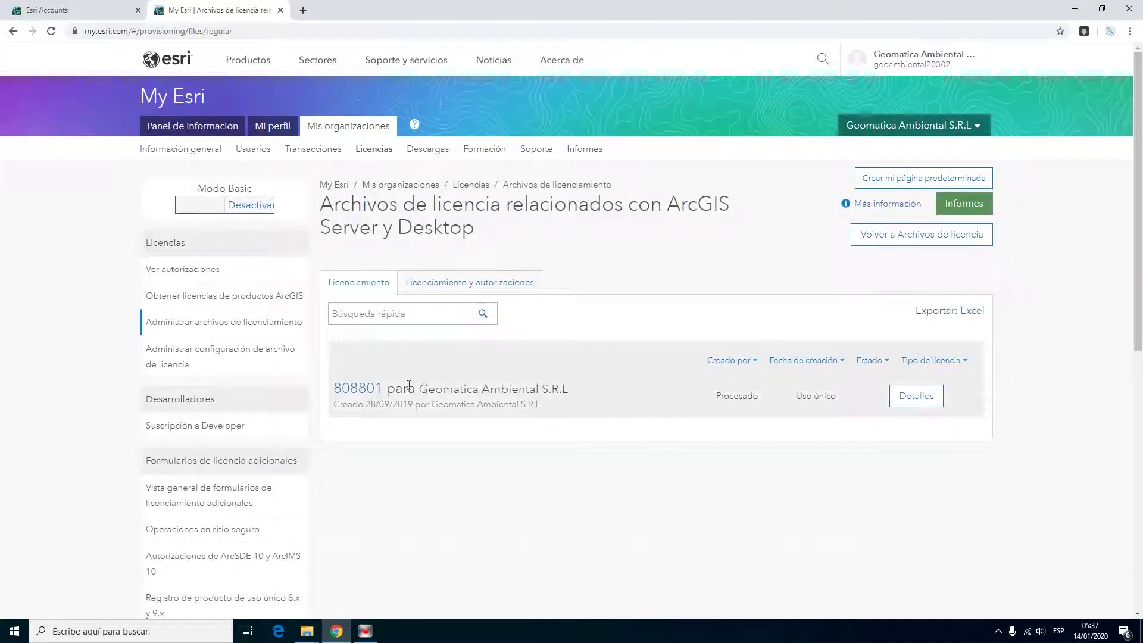
drag(386, 391, 580, 397)
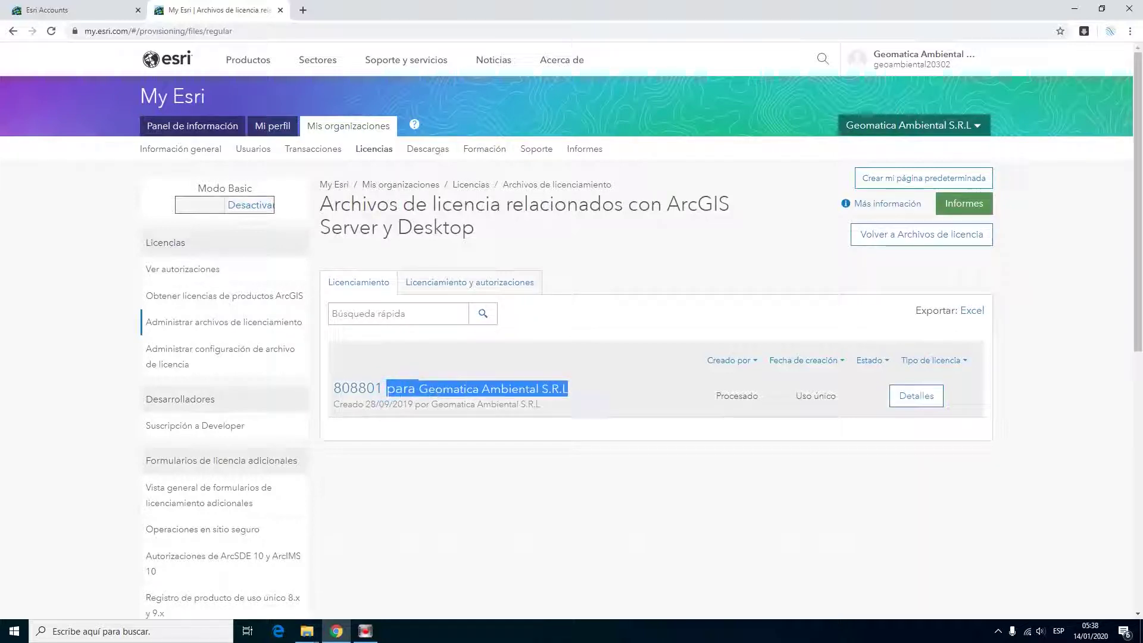
click(547, 389)
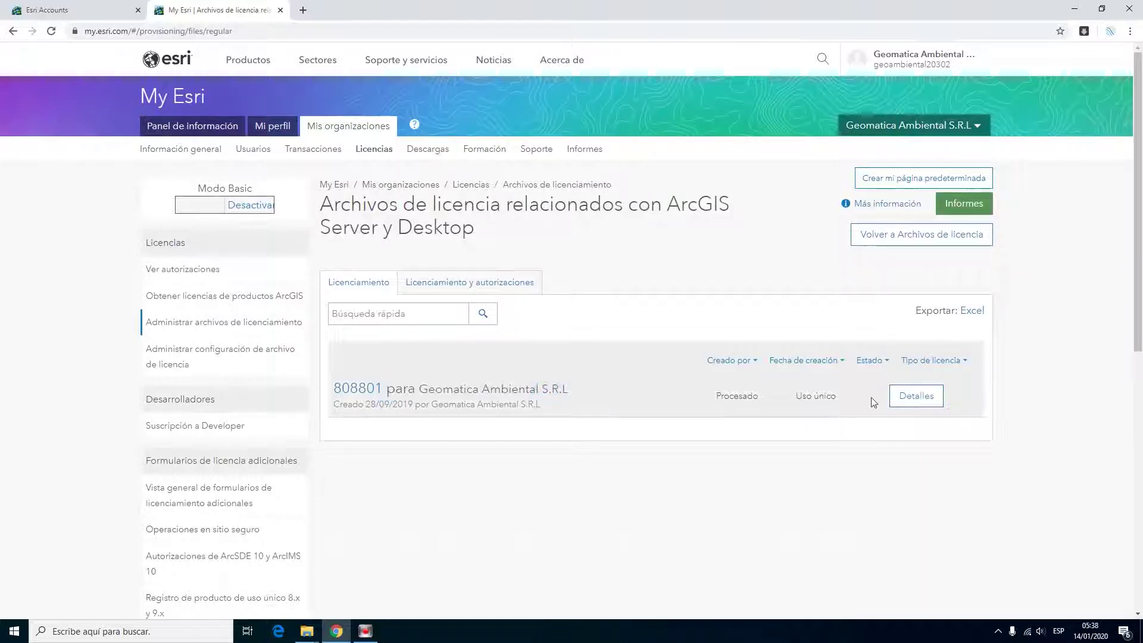
click(925, 403)
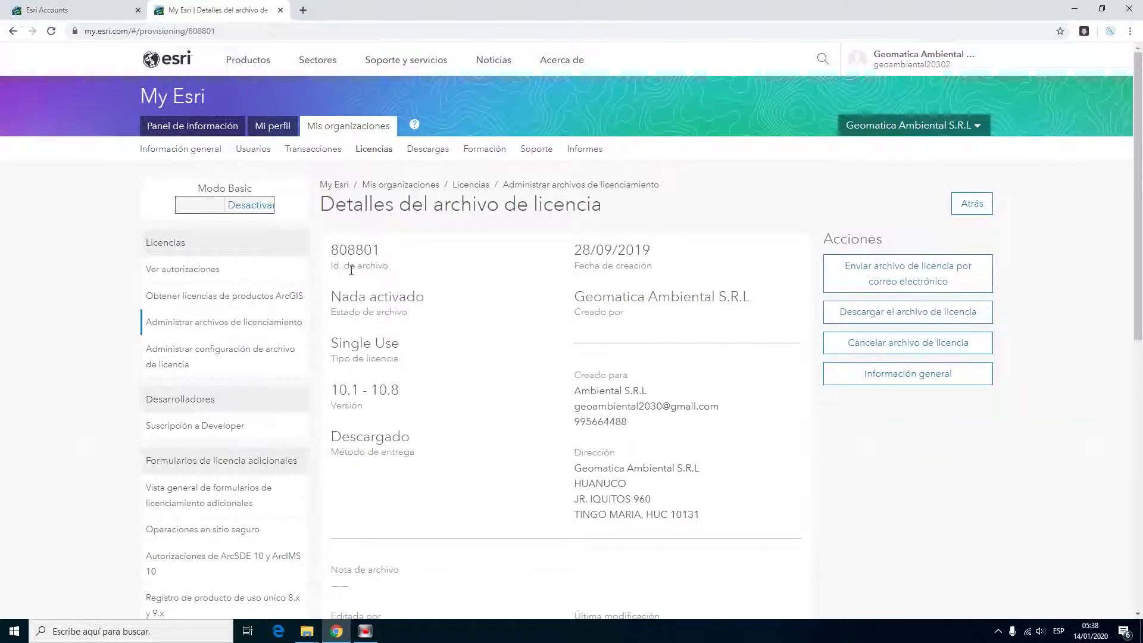
Check the license file's version and delivery method, and download the license file.
drag(334, 395, 421, 390)
double_click(338, 435)
click(501, 443)
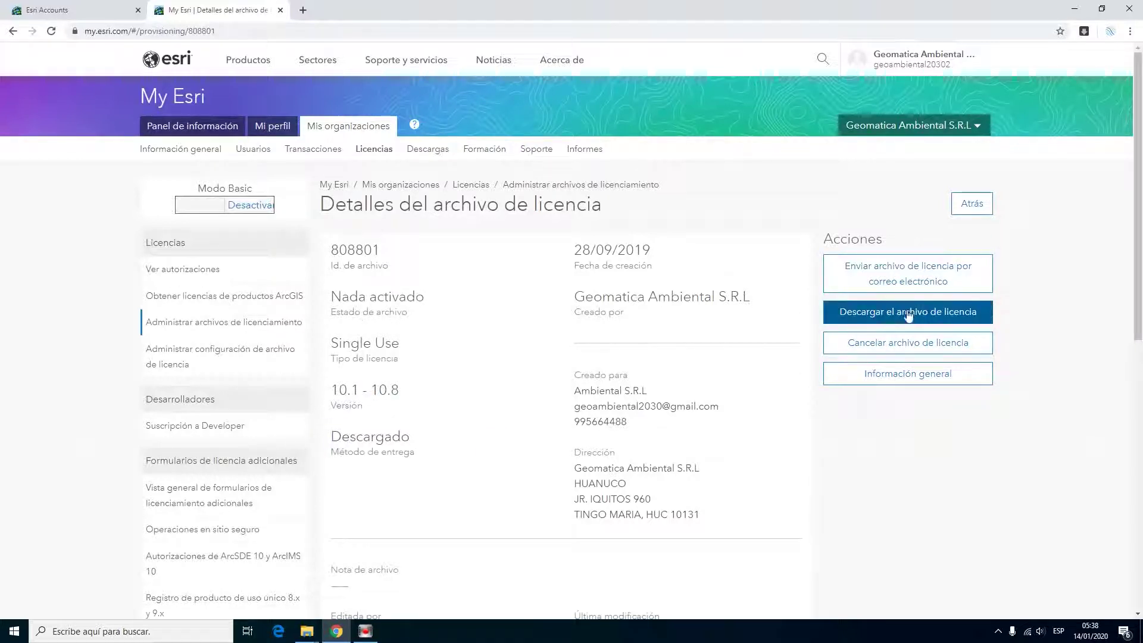
click(927, 315)
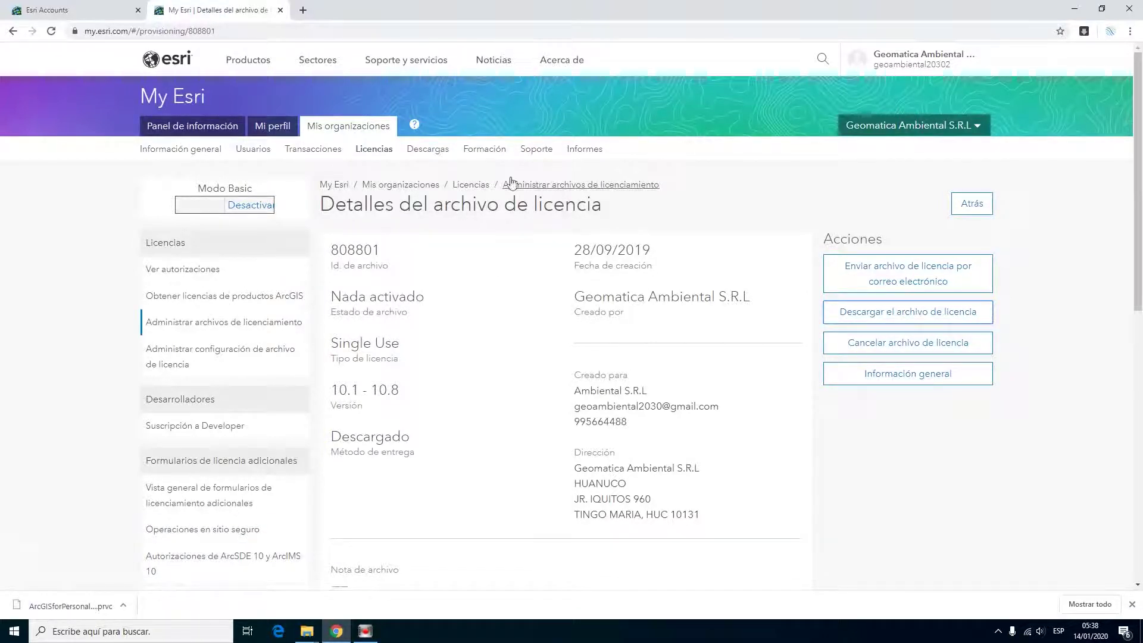
drag(616, 206, 373, 188)
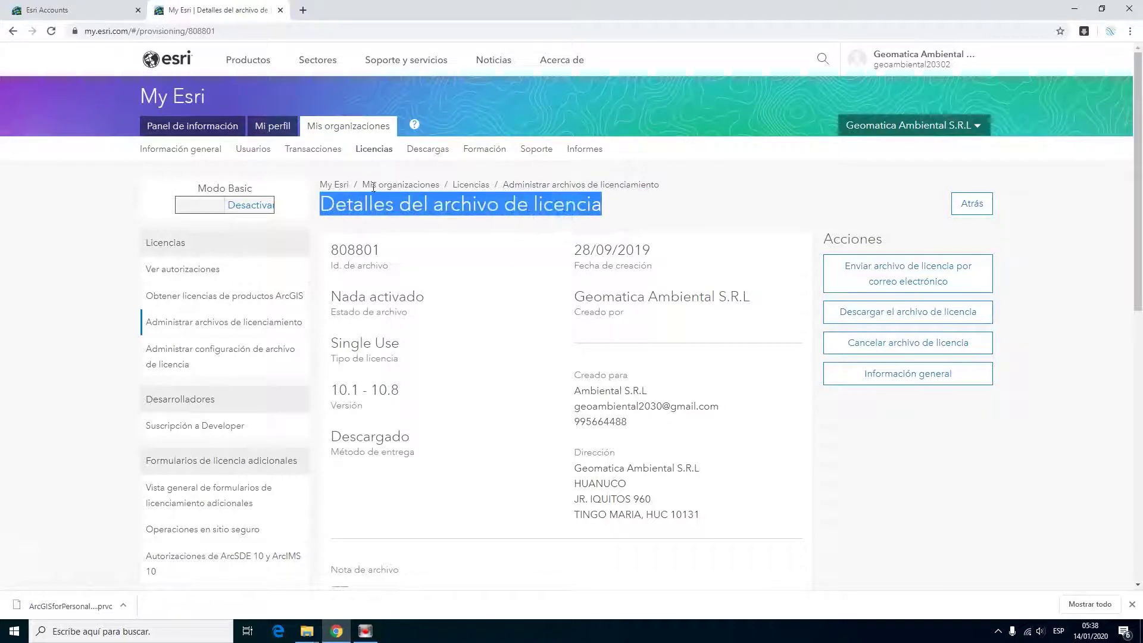
Open the downloads of ArcGIS Desktop version 10.7.1 from the organization's product list.
click(437, 152)
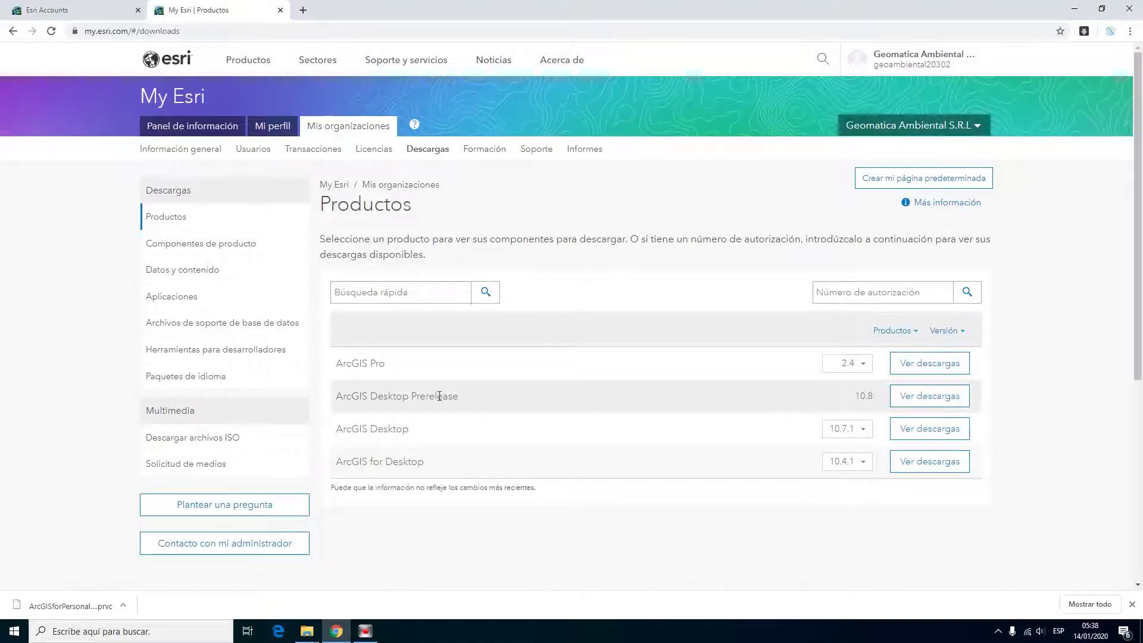
drag(469, 403, 348, 397)
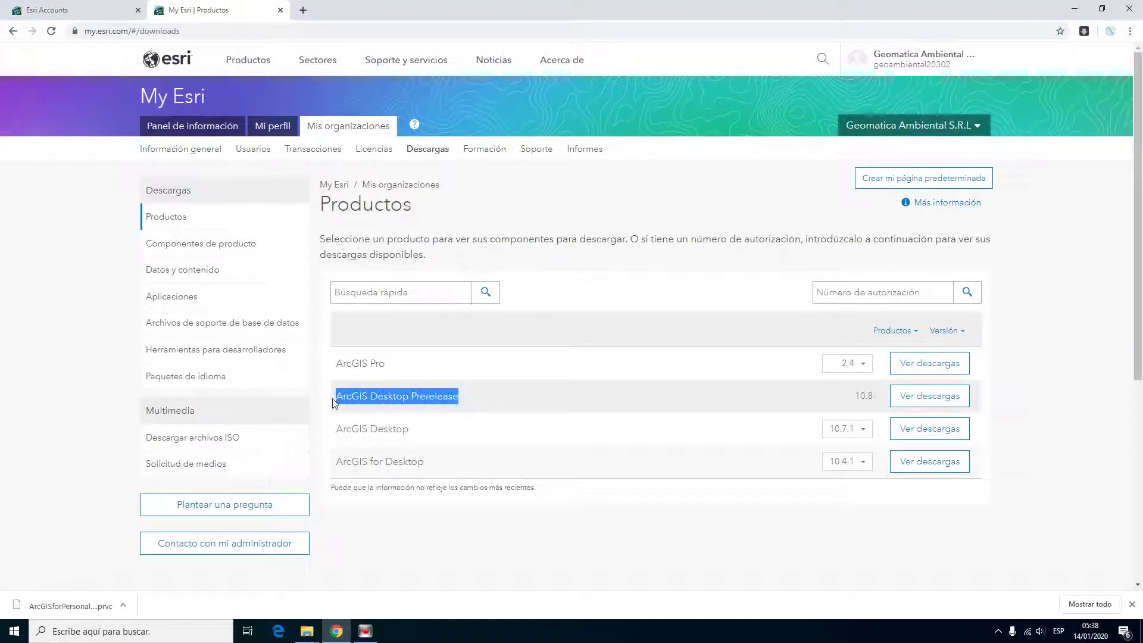
click(416, 396)
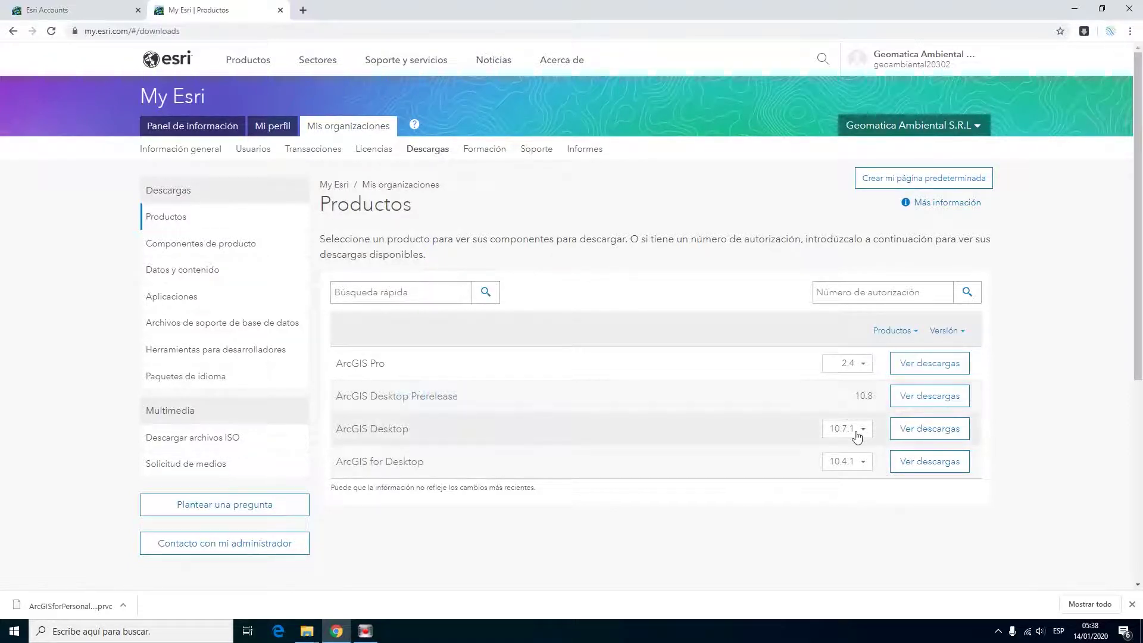
click(932, 429)
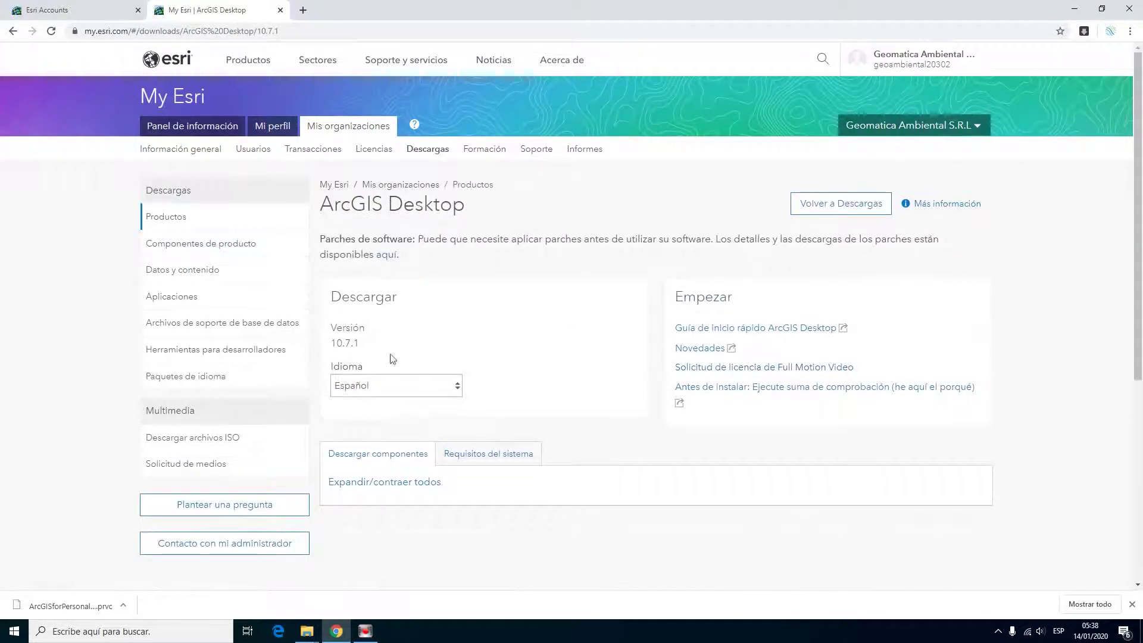
Choose Español as the ArcGIS Desktop download language and check the size of the main ArcGIS Desktop component.
scroll(487, 335, down, 1)
click(455, 328)
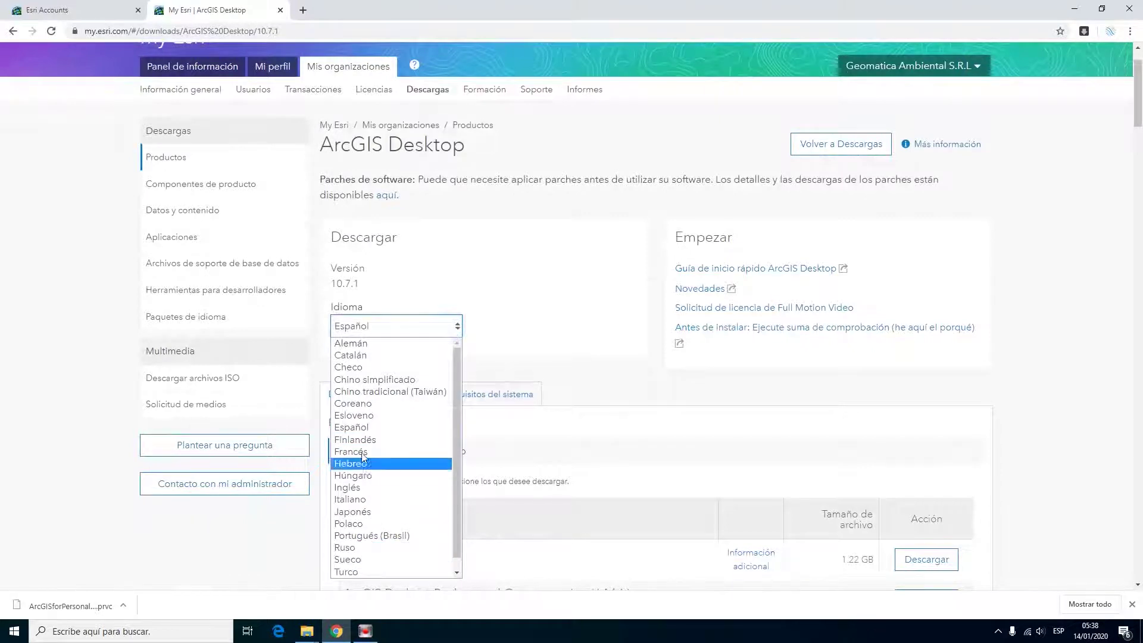
click(384, 427)
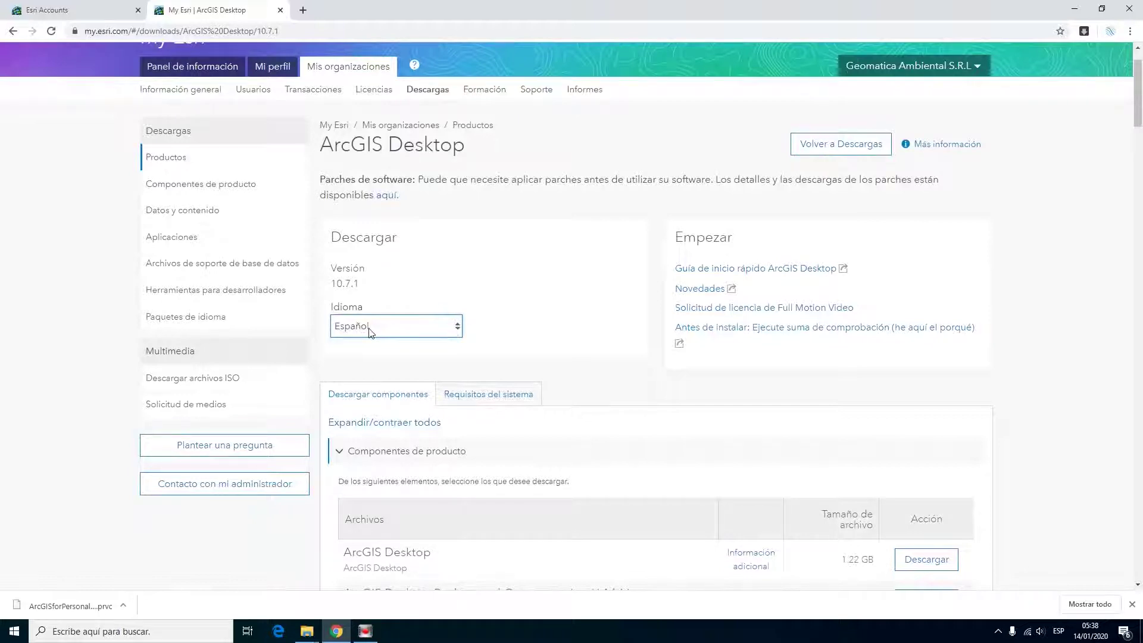
scroll(524, 341, down, 6)
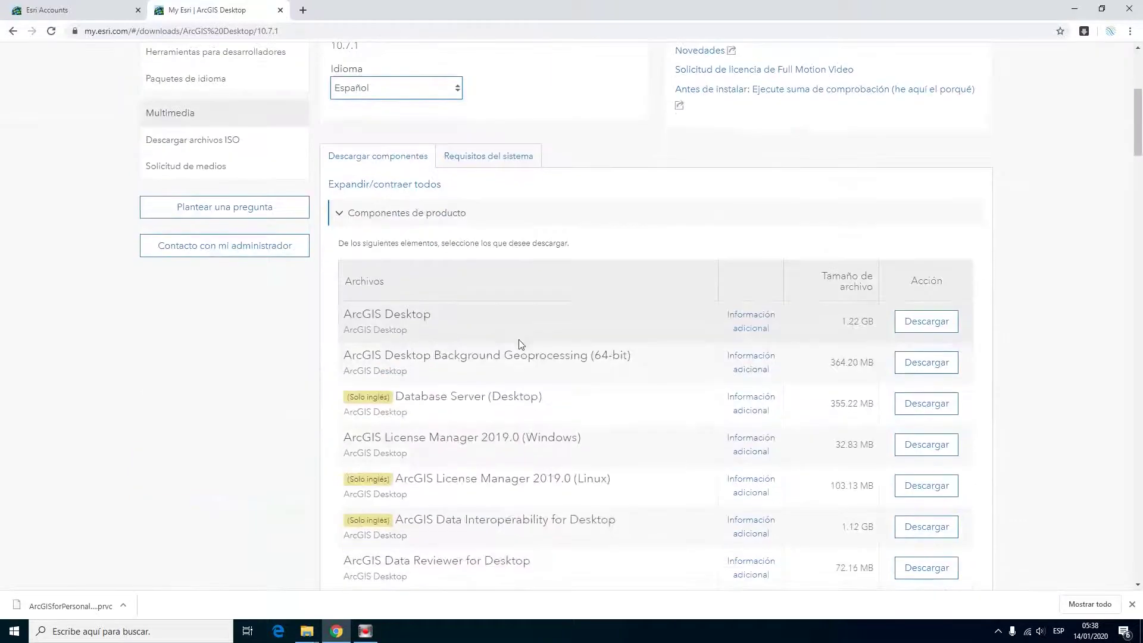
drag(845, 204, 874, 203)
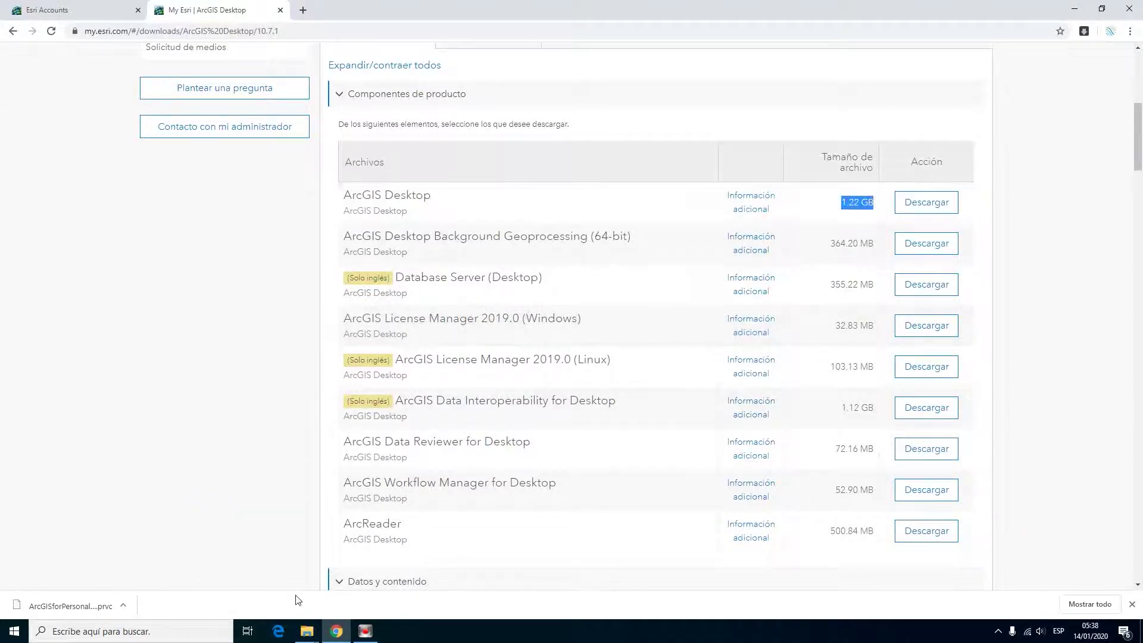
Switch to File Explorer, open the ArcGIS 10.7 folder and launch the ArcGIS_Desktop_1071_es_169509 installer.
click(314, 635)
click(268, 577)
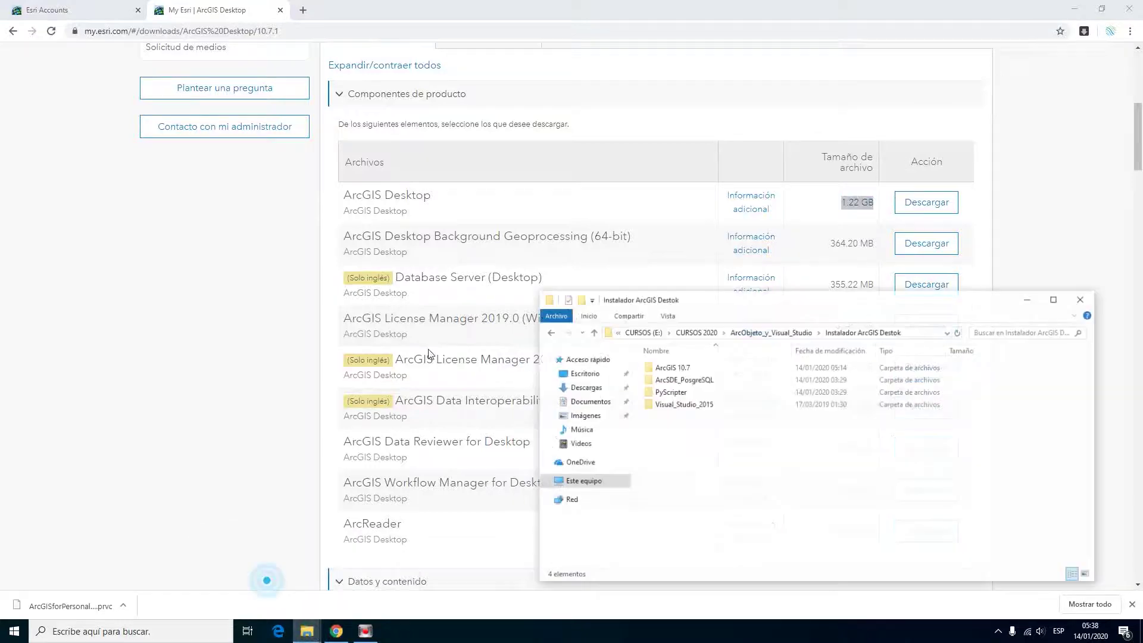
double_click(682, 360)
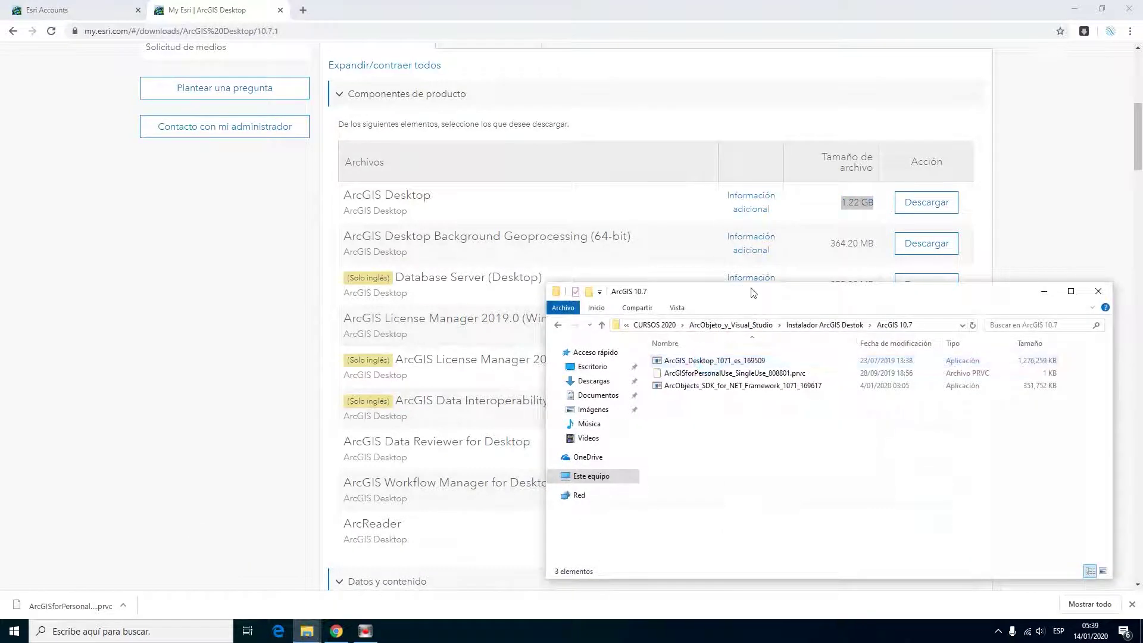
drag(759, 288, 759, 214)
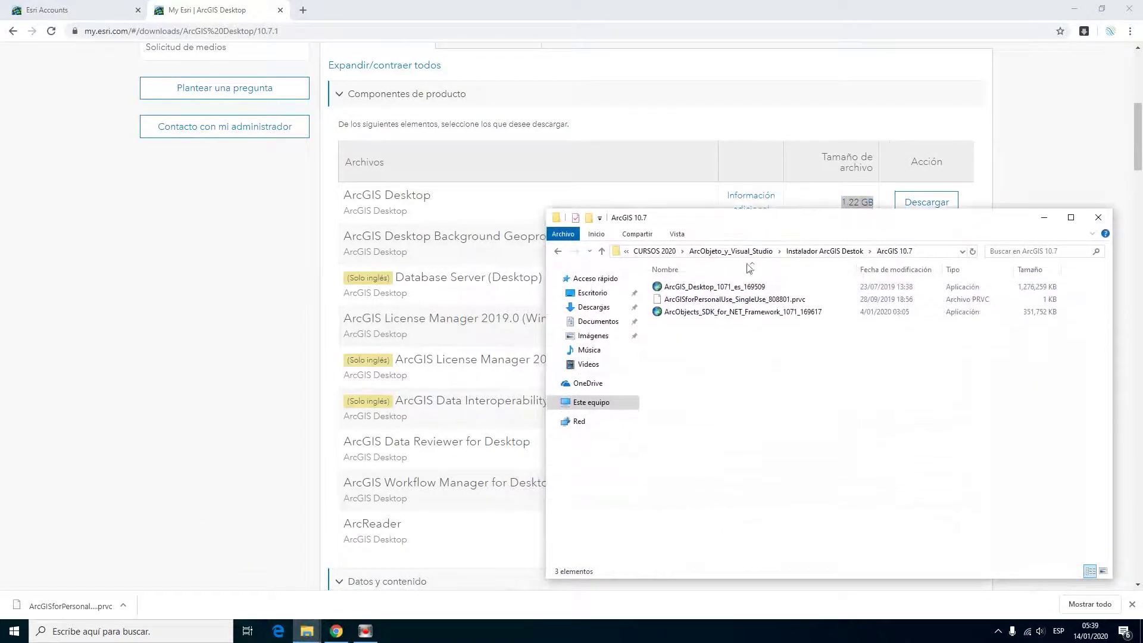
click(753, 288)
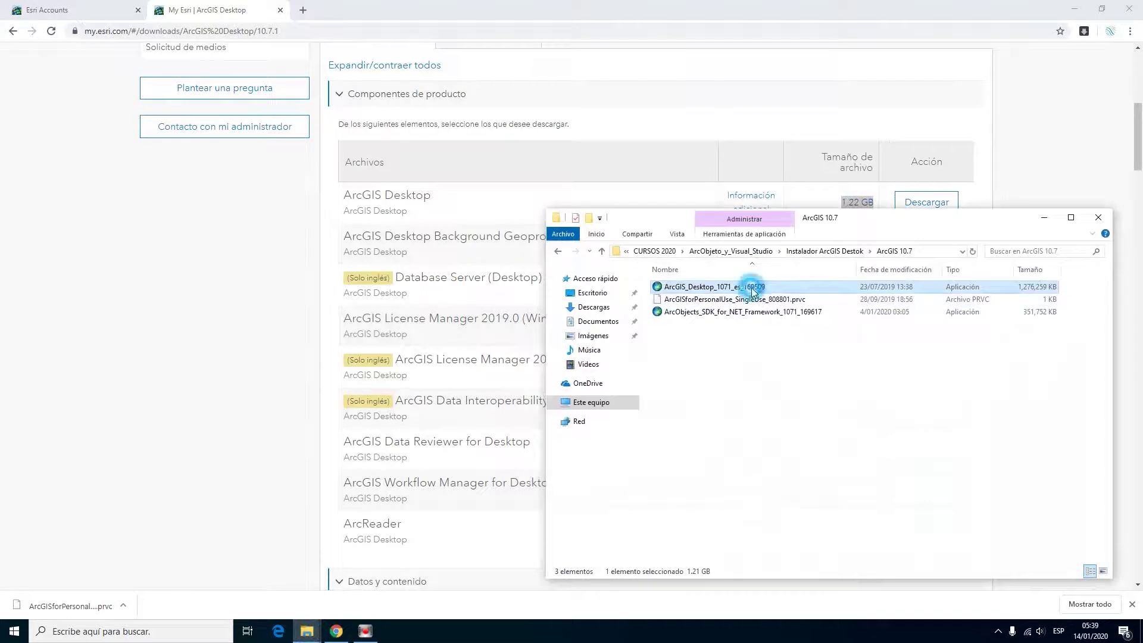
Extract the ArcGIS Desktop installation files and start the setup program once extraction finishes.
click(640, 430)
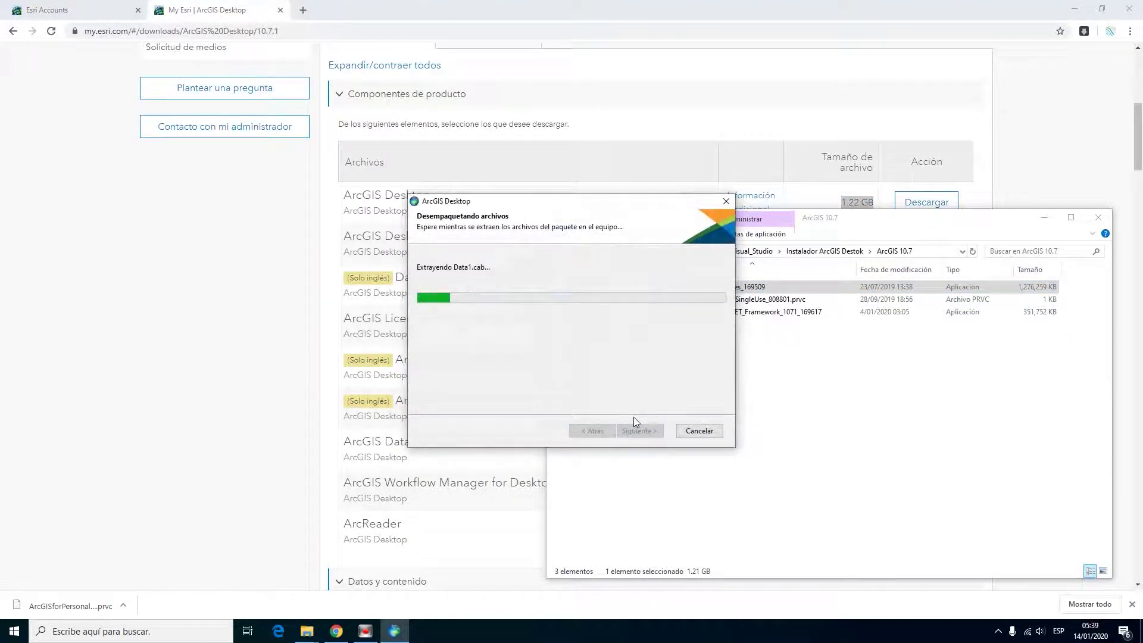
drag(613, 202, 701, 237)
click(1045, 216)
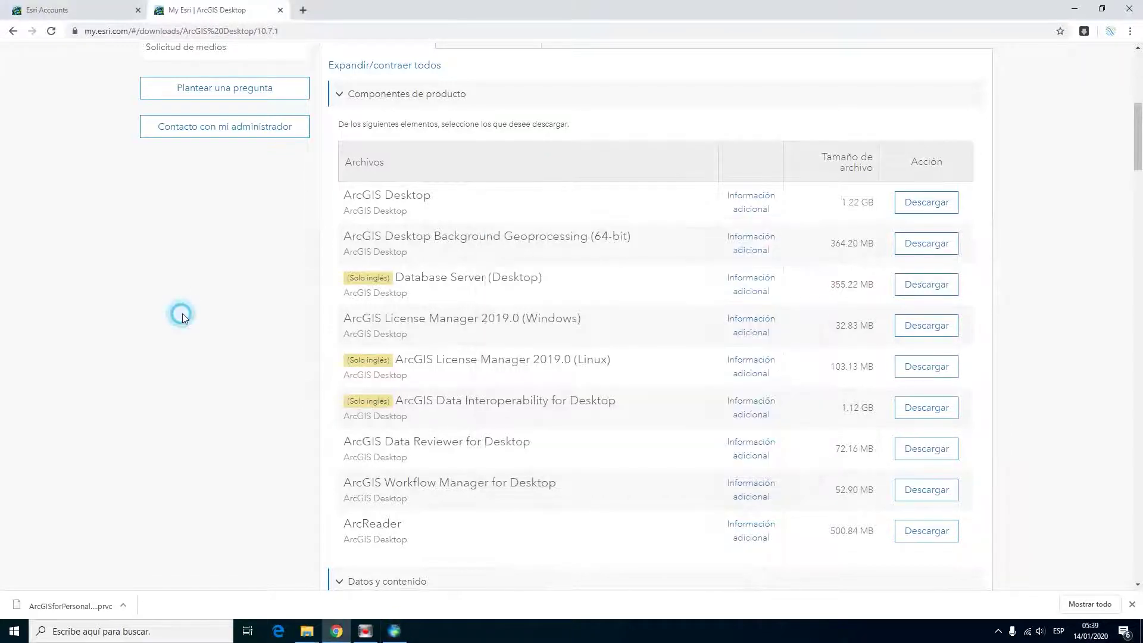
scroll(275, 312, up, 7)
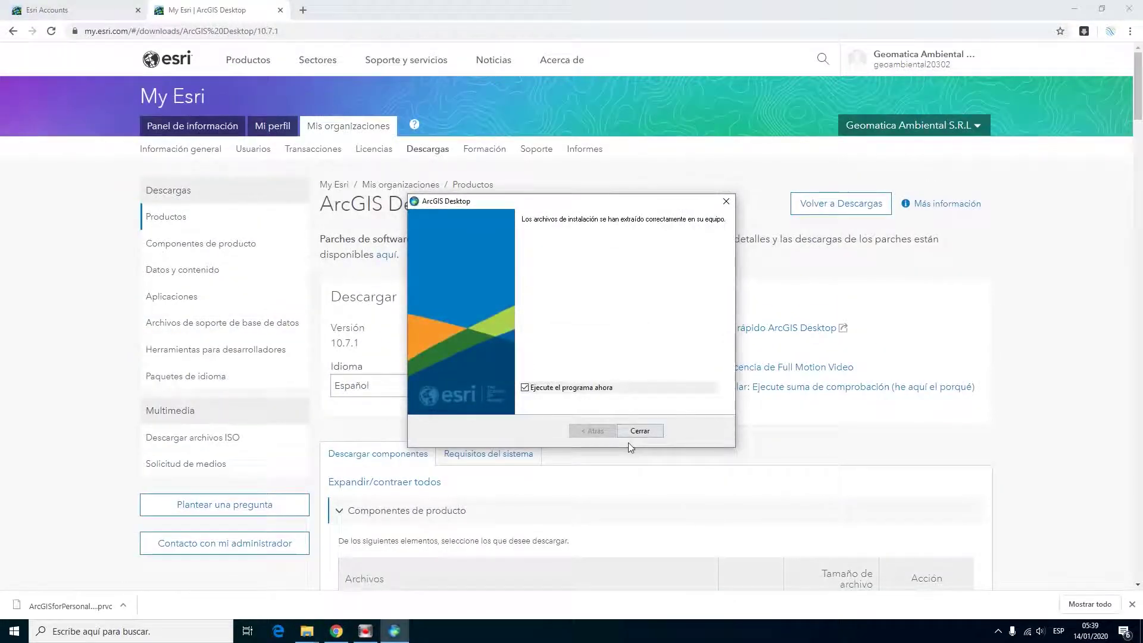
click(641, 430)
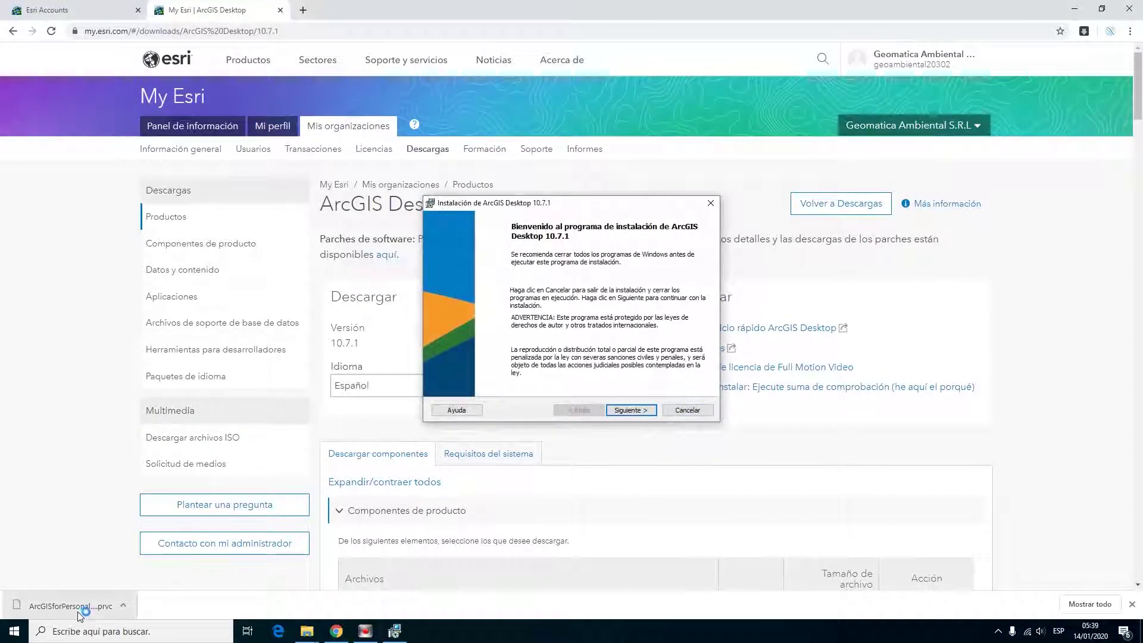
Accept the master agreement and start the Complete installation of ArcGIS Desktop 10.7.1 in C:\Program Files (x86)\ArcGIS\Desktop10.7\.
click(631, 411)
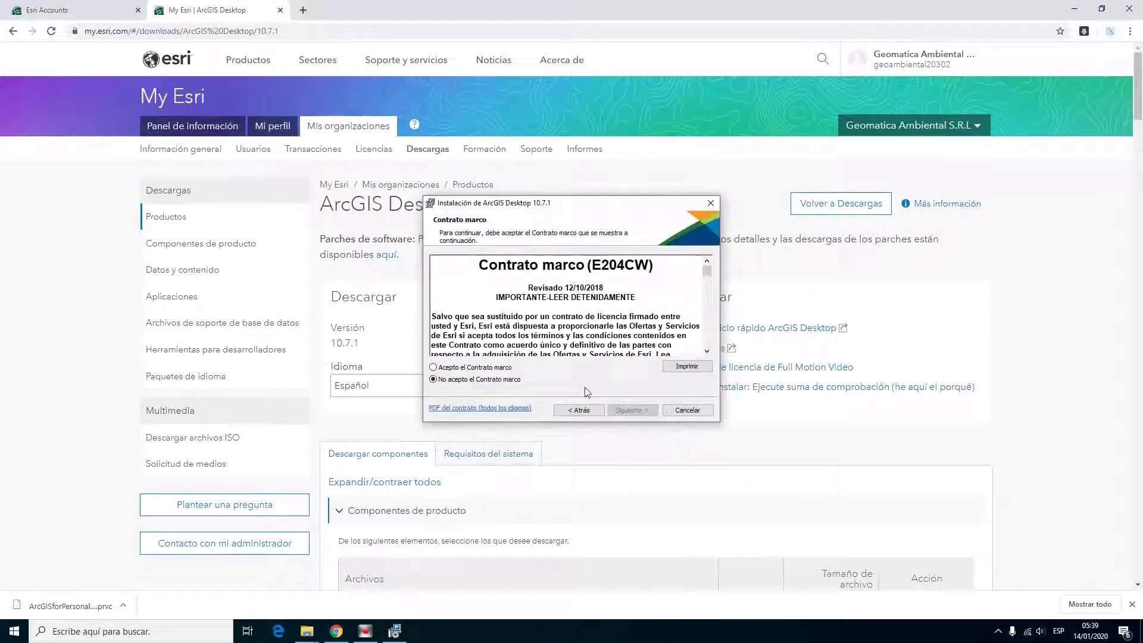
click(632, 411)
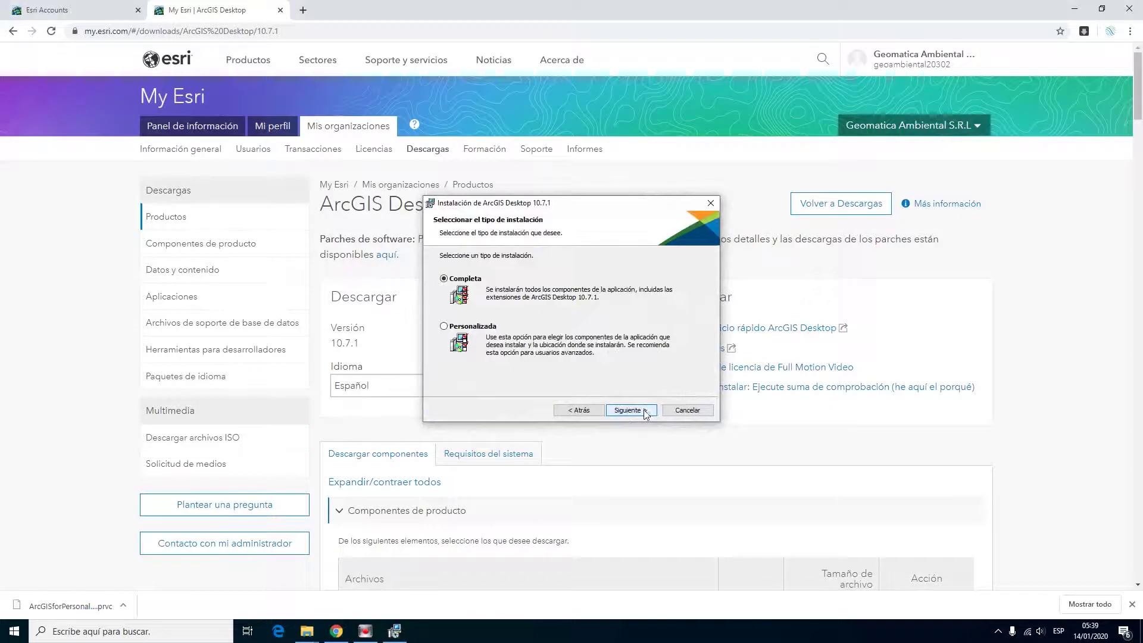
click(631, 410)
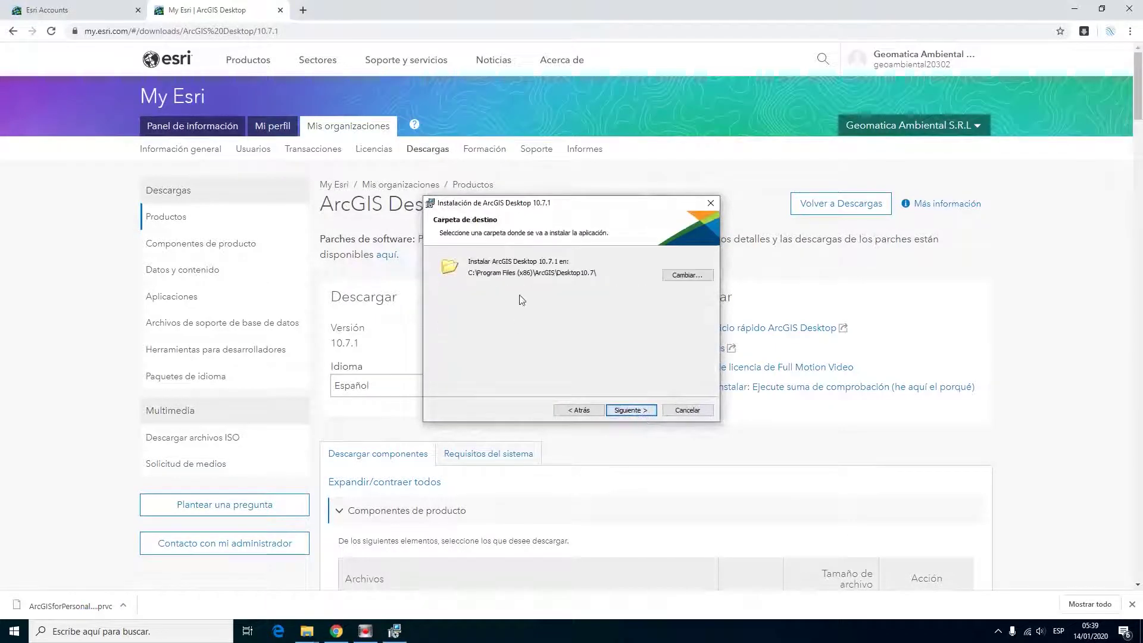
click(632, 410)
click(632, 412)
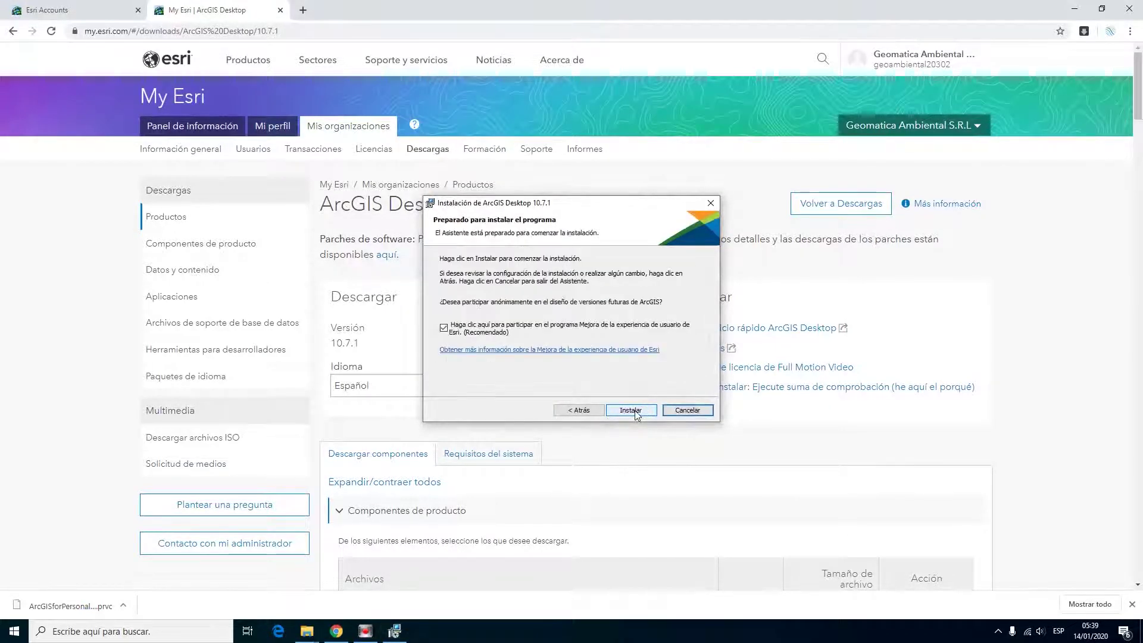
click(637, 411)
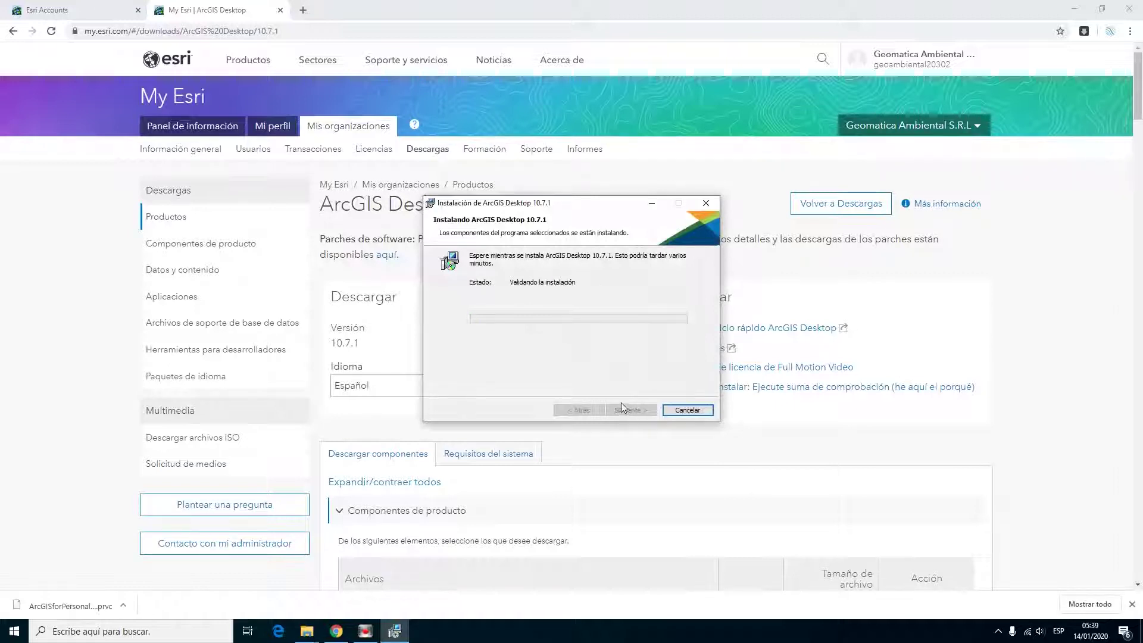
Review the products included in the annual license on the ArcGIS for Personal Use store page, including ArcGIS Pro.
click(364, 633)
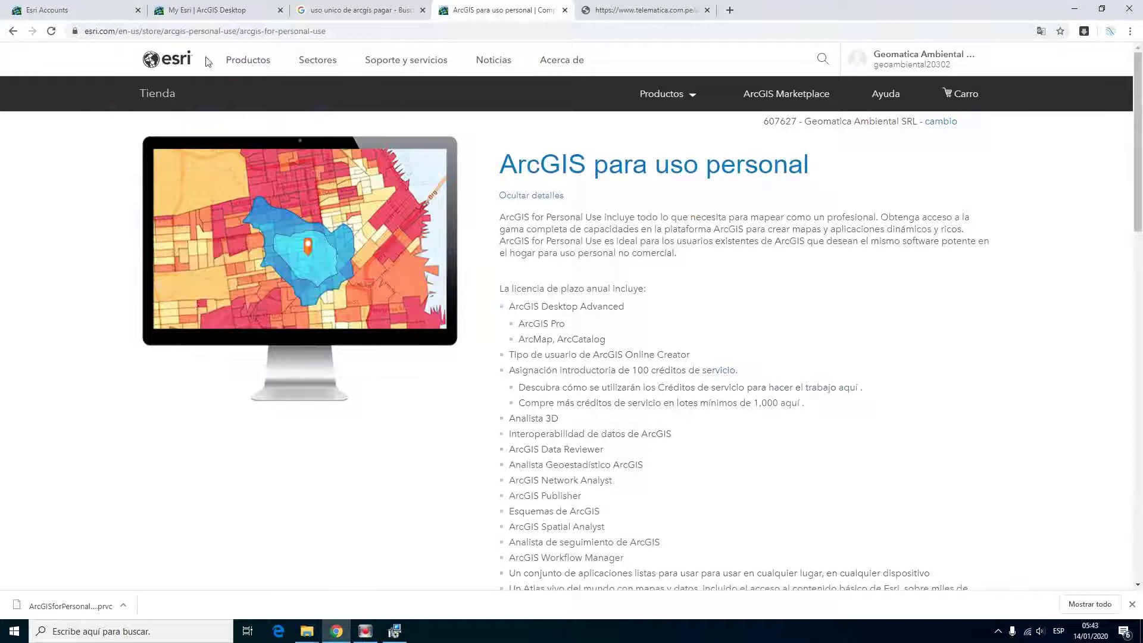
drag(489, 167, 823, 173)
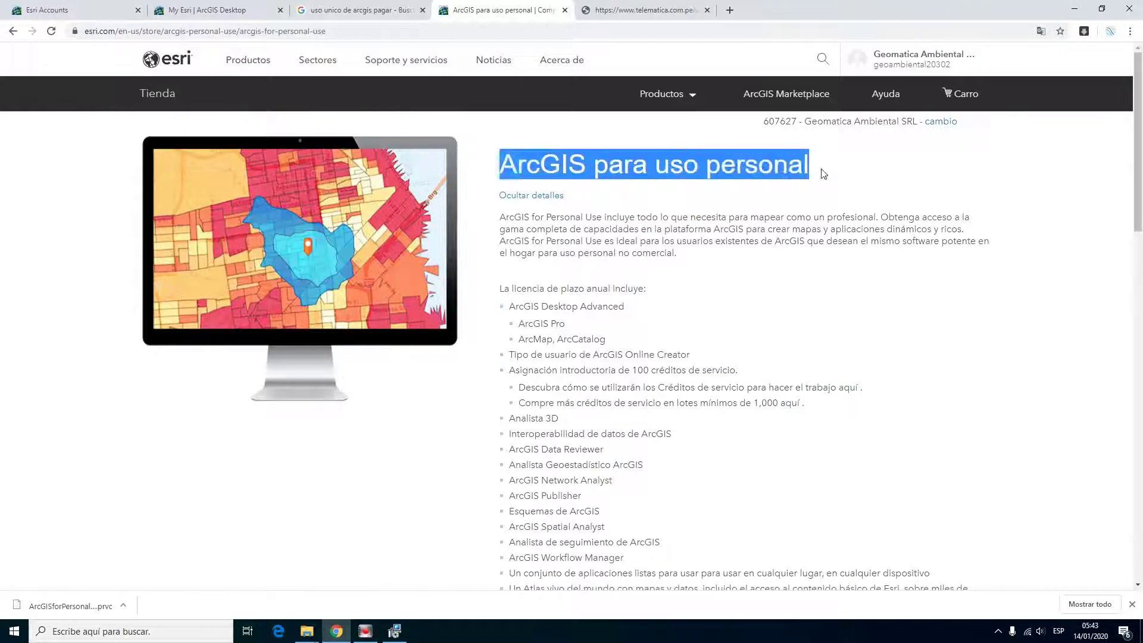
click(729, 277)
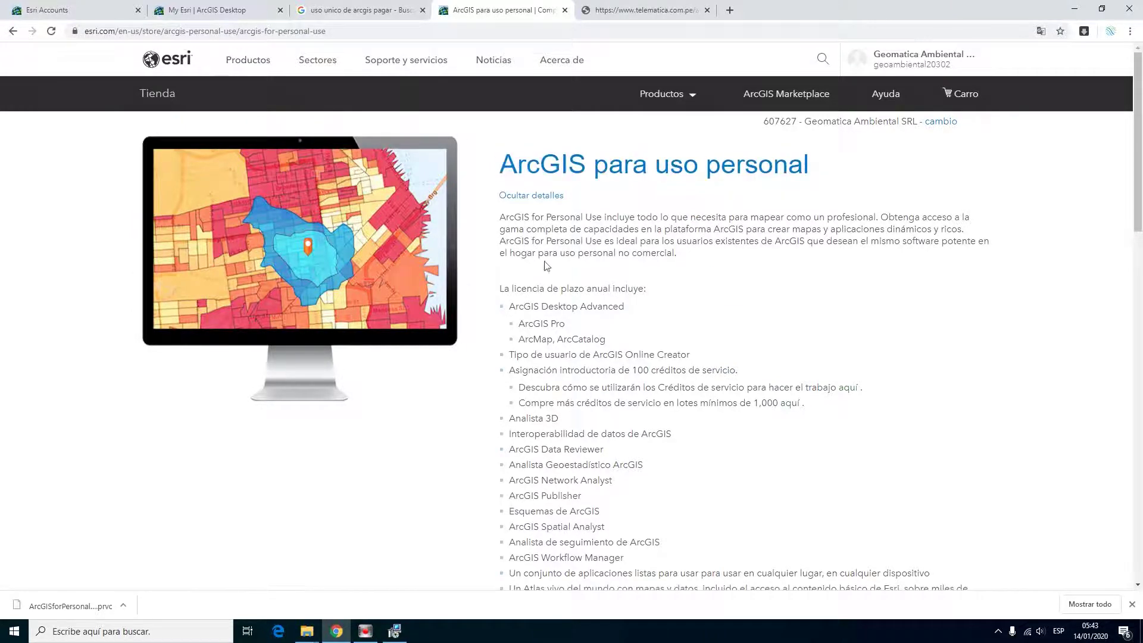
scroll(609, 262, down, 2)
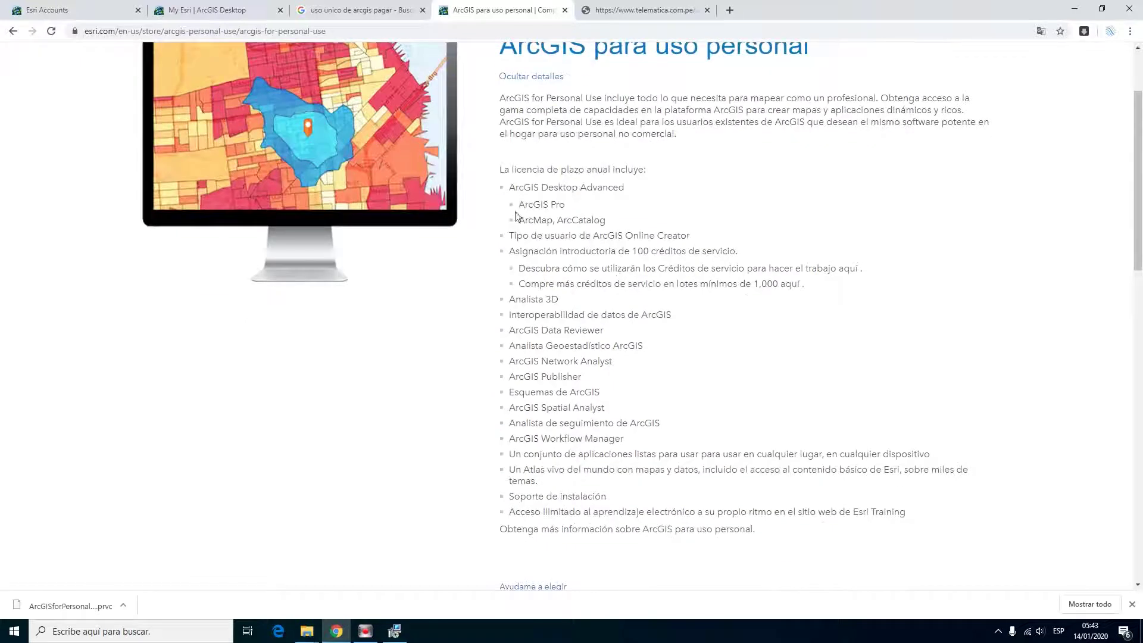
drag(519, 206, 569, 203)
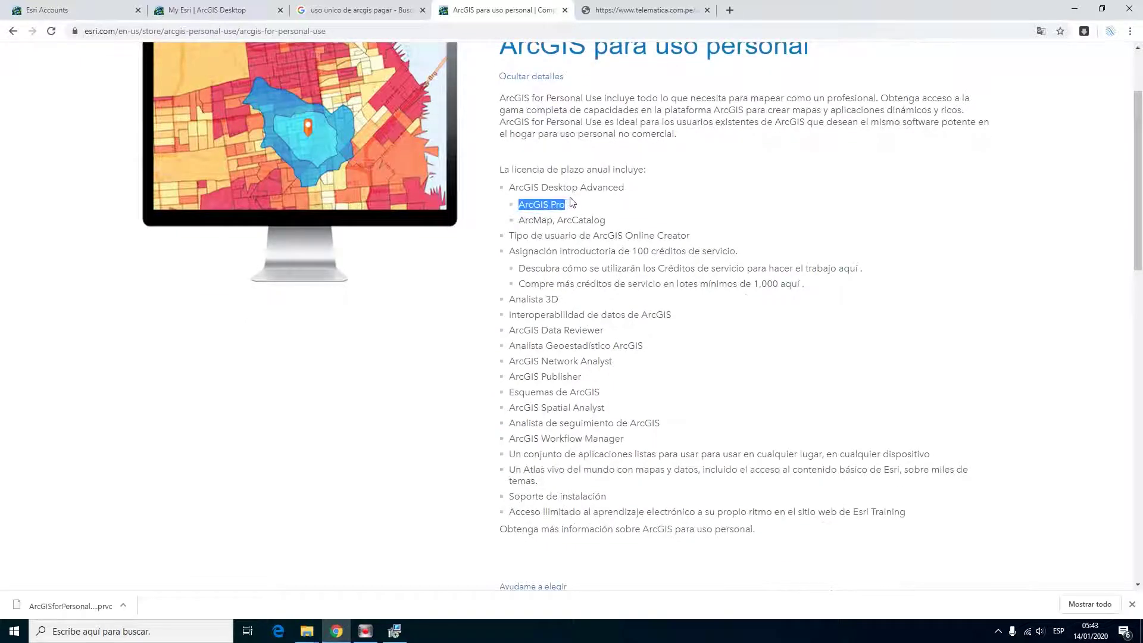
Open the ArcGIS Pro 2.4 downloads in My Esri and examine the main ArcGIS Pro component's size and download option.
click(223, 11)
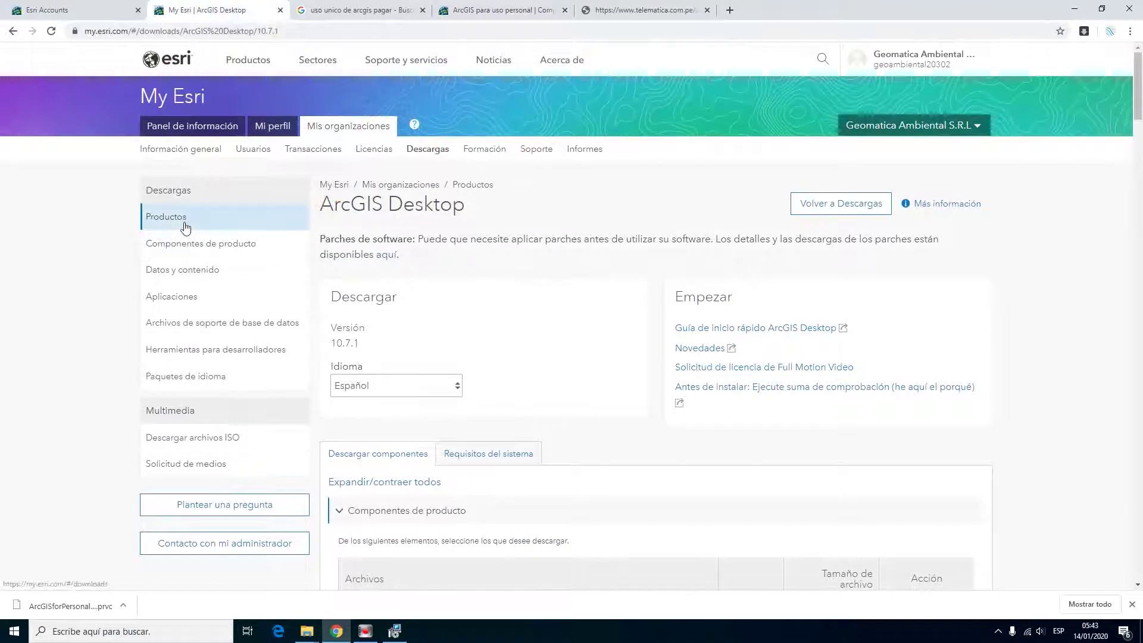
click(433, 150)
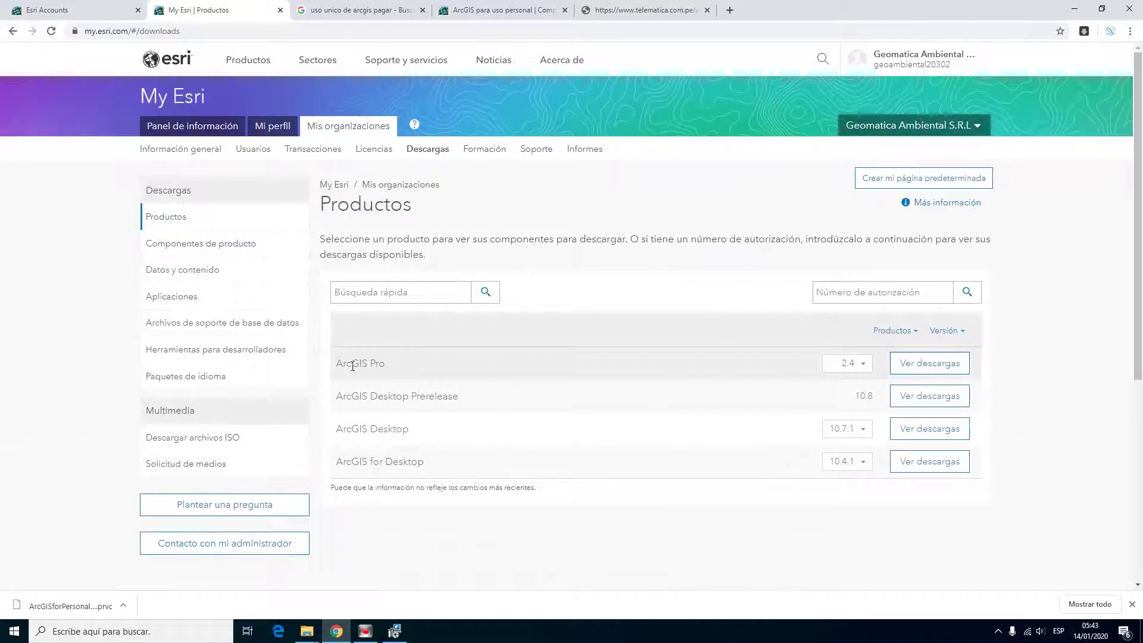
click(930, 365)
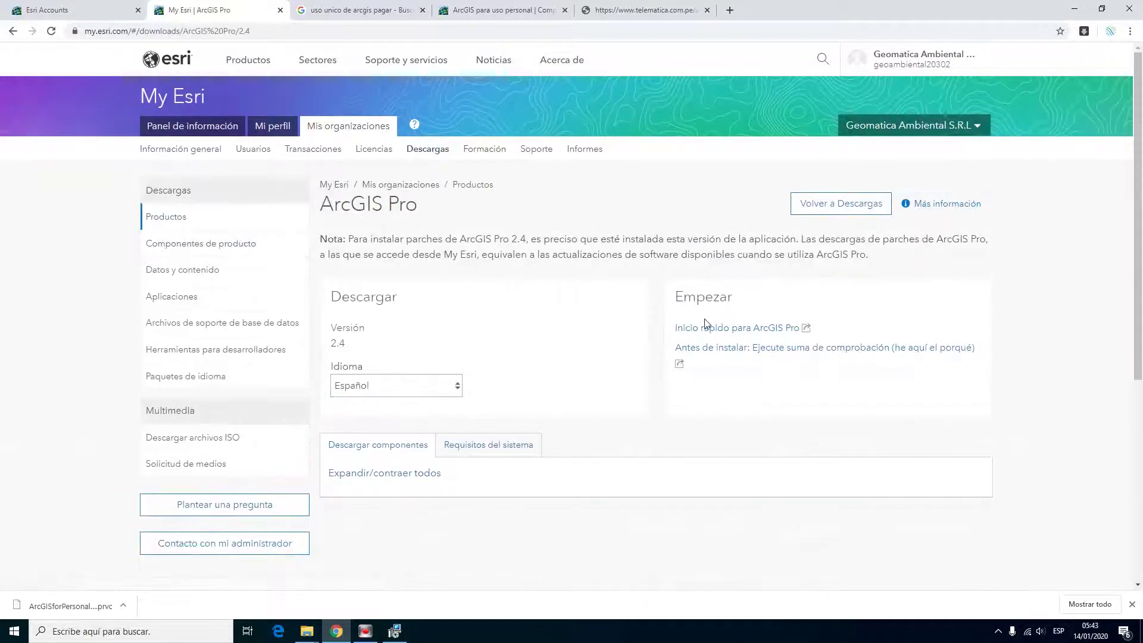
scroll(779, 411, down, 4)
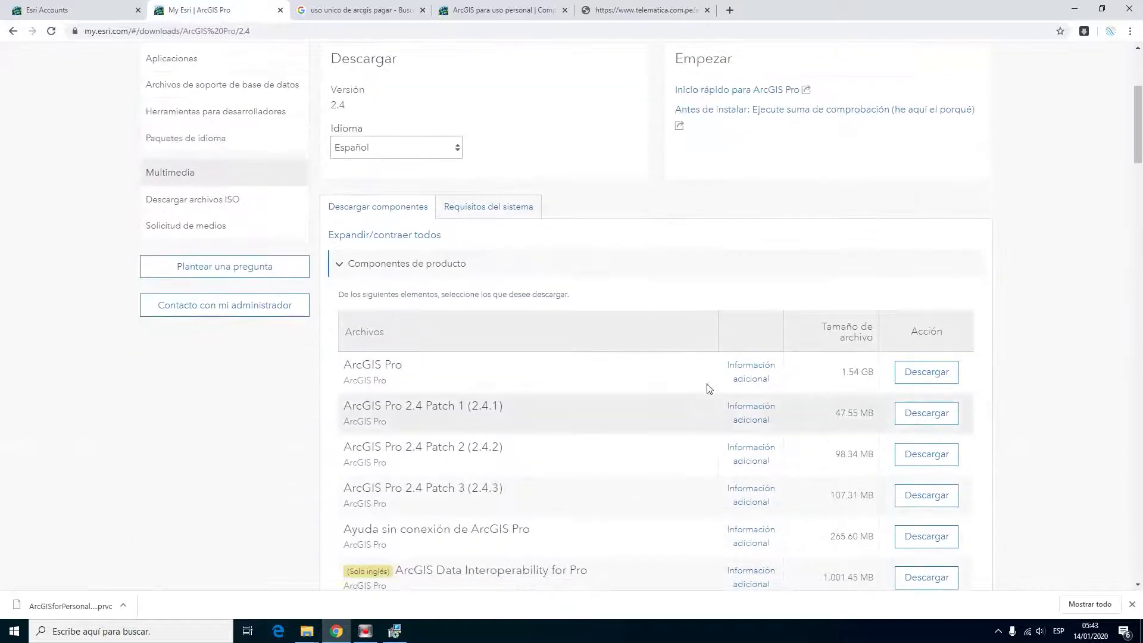
drag(346, 367, 981, 384)
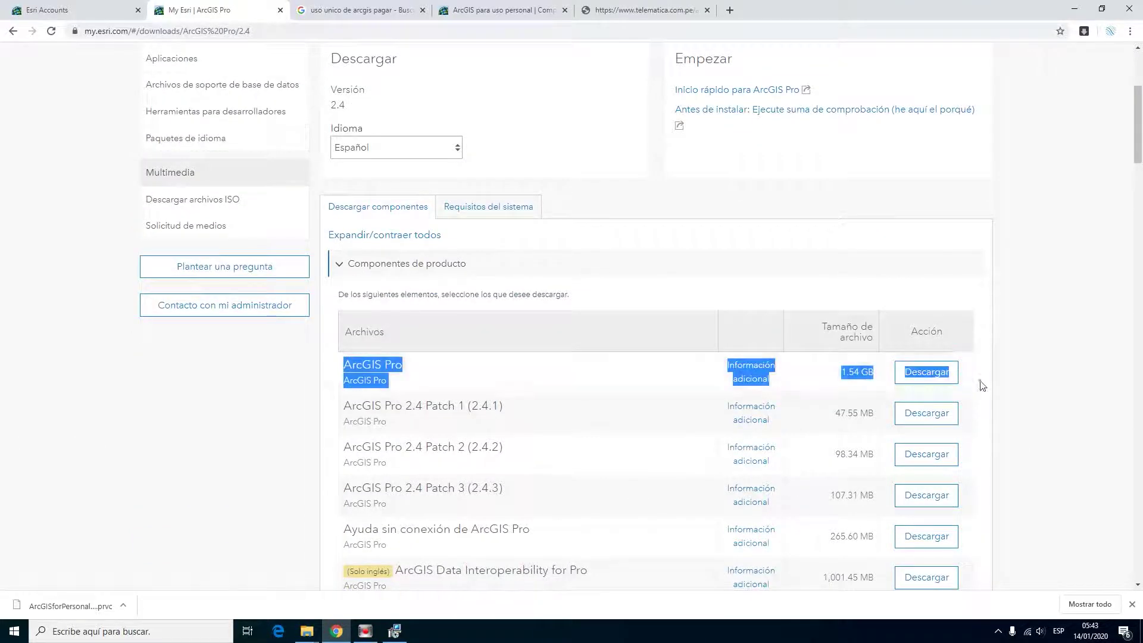
click(930, 374)
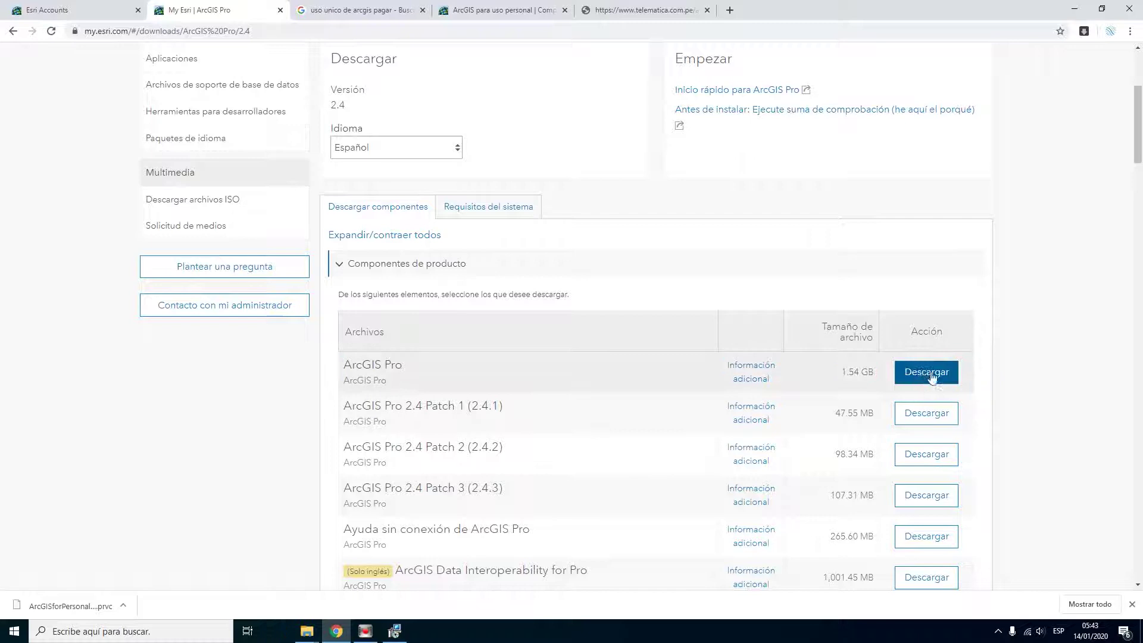
Switch to the ArcGIS Administrator Wizard and select Advanced (ArcInfo) single use as the product.
click(395, 632)
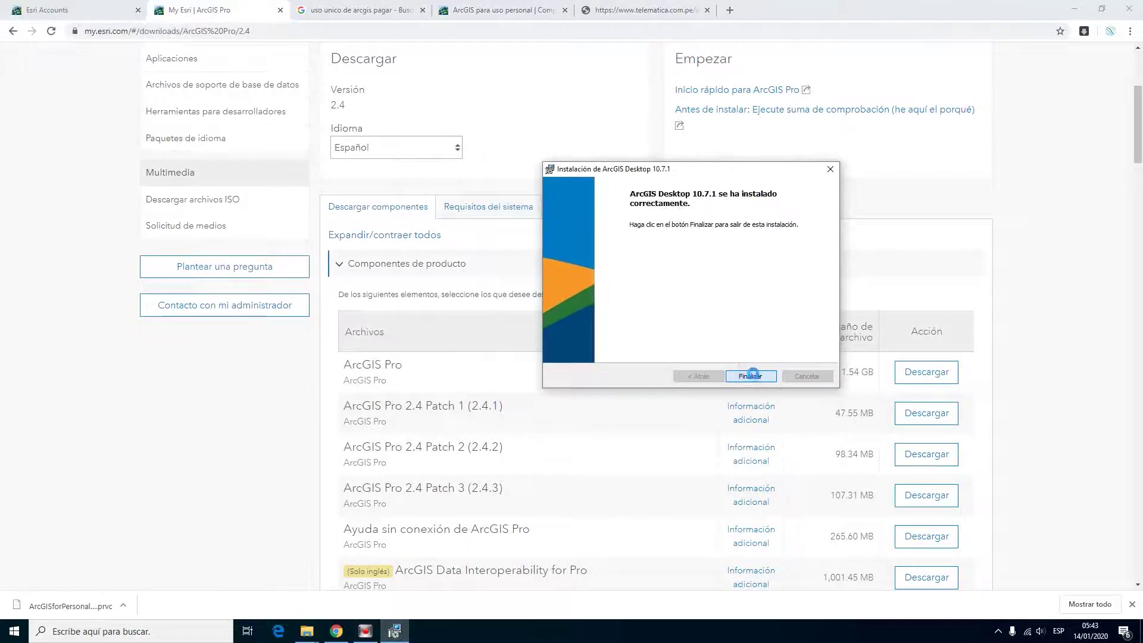
drag(540, 149, 663, 150)
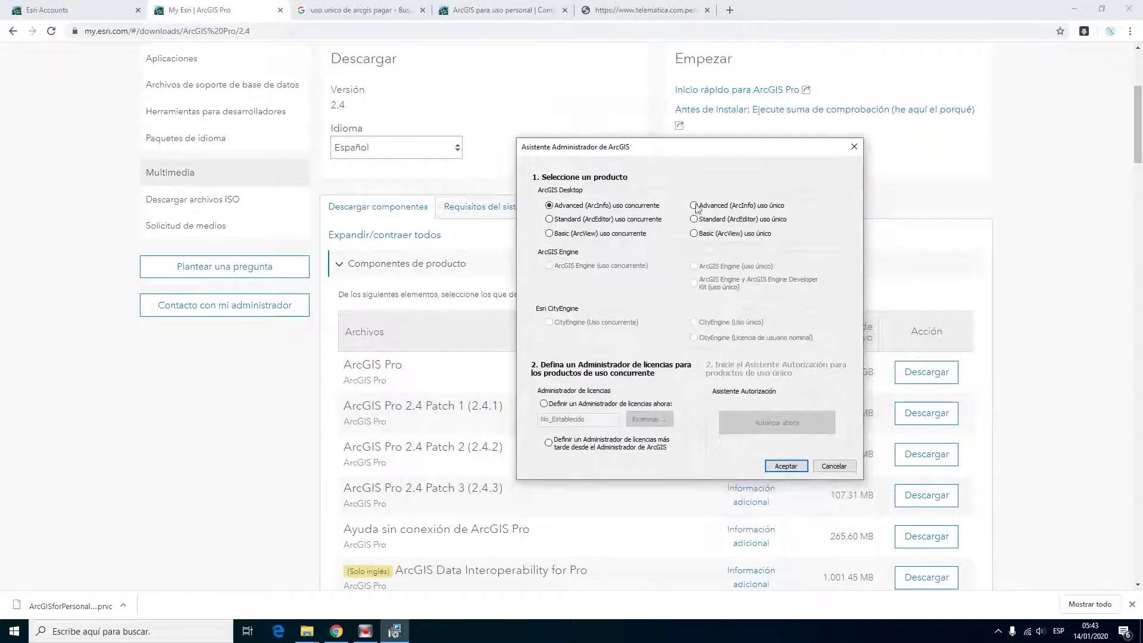
click(741, 208)
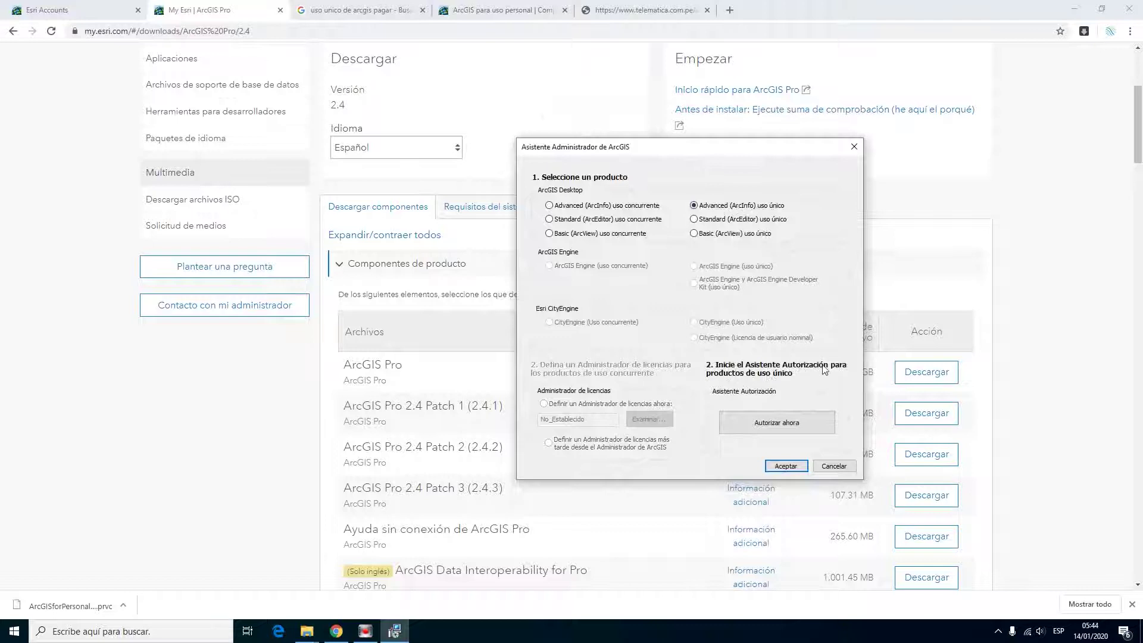
Return to My Esri in the browser and open the details of the single-use license file under license file management.
click(399, 84)
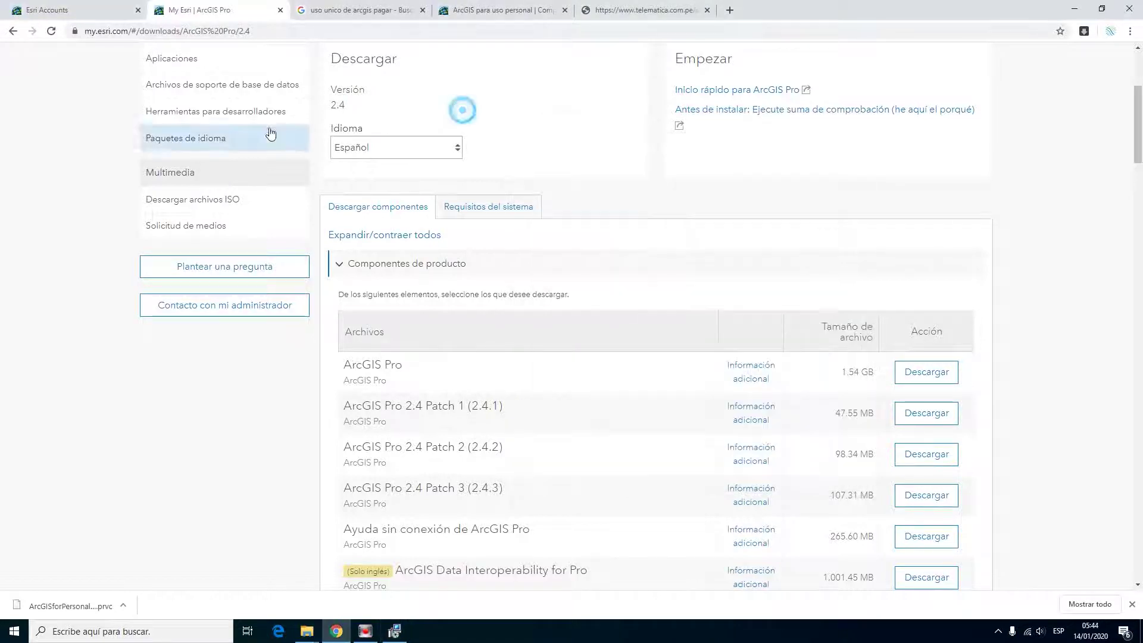
scroll(238, 215, up, 4)
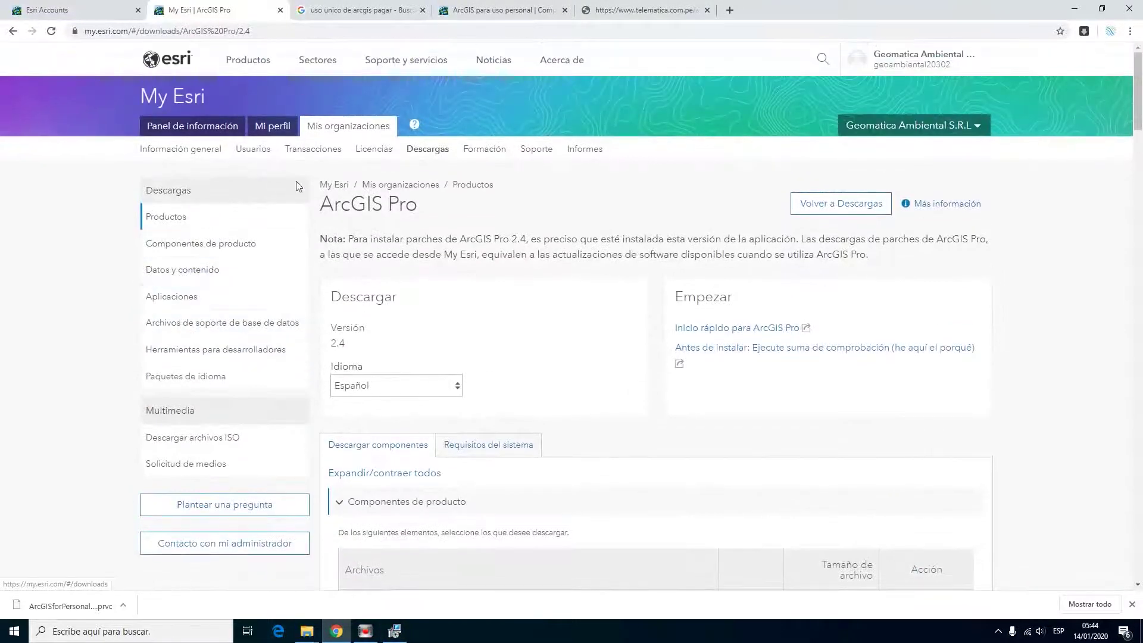
click(375, 153)
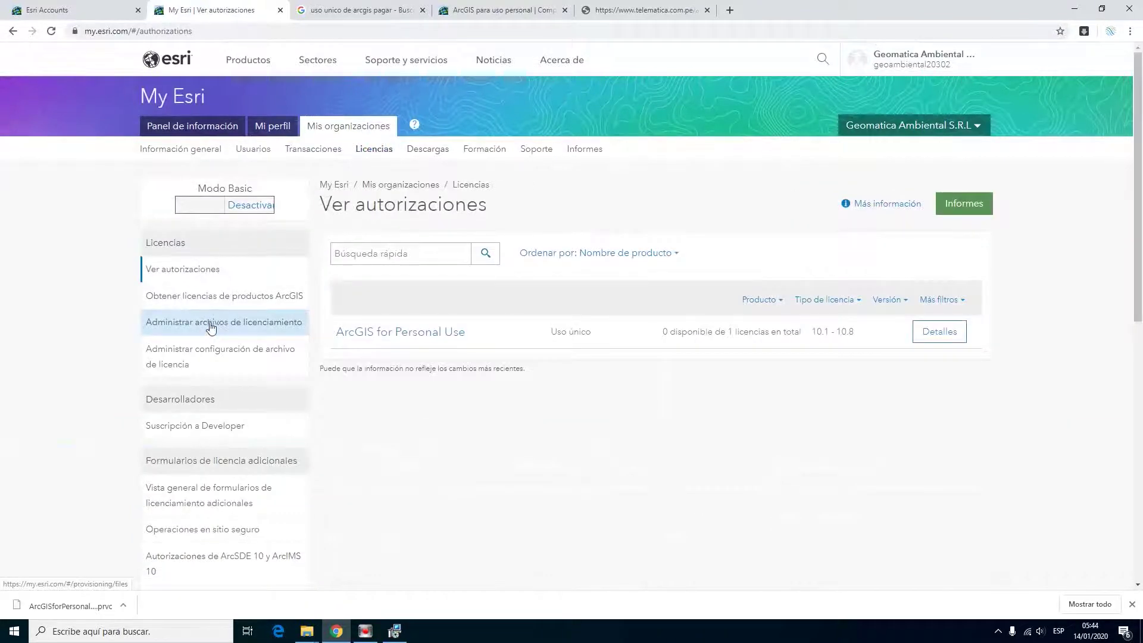
click(214, 326)
click(516, 315)
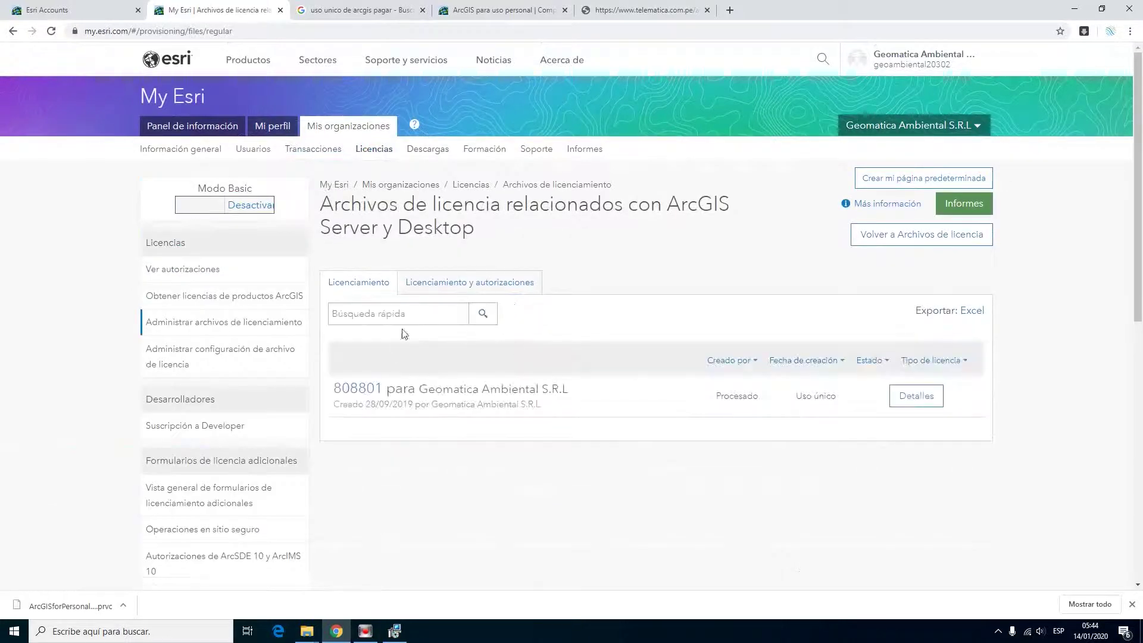
click(919, 395)
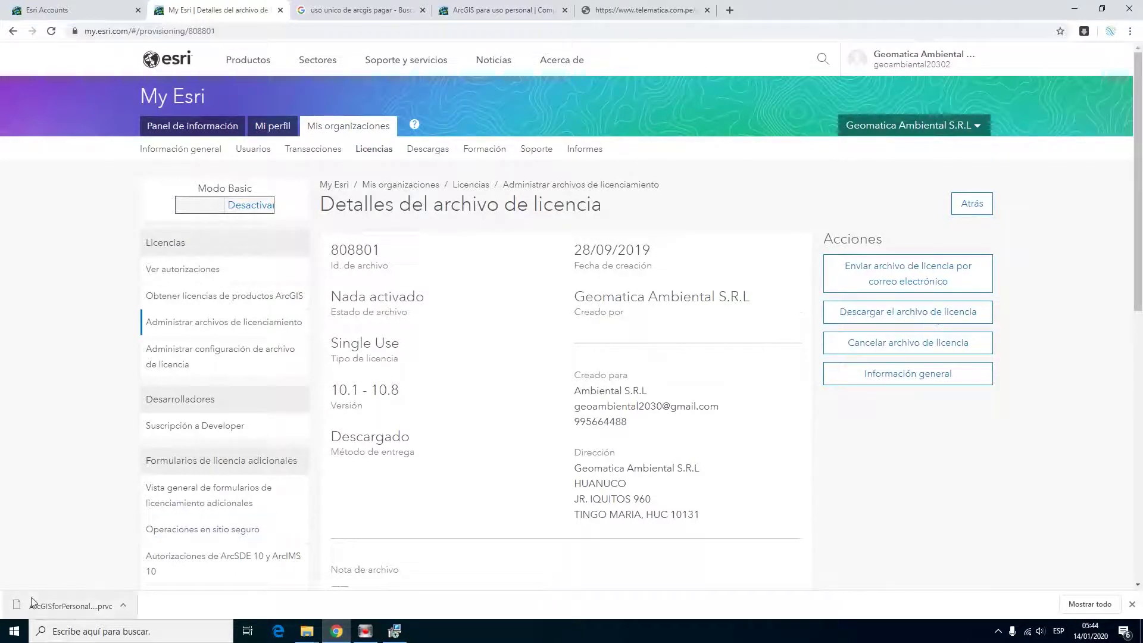
Switch back to the installer, minimize the browser, move the setup window aside and launch the Software Authorization Wizard.
click(394, 631)
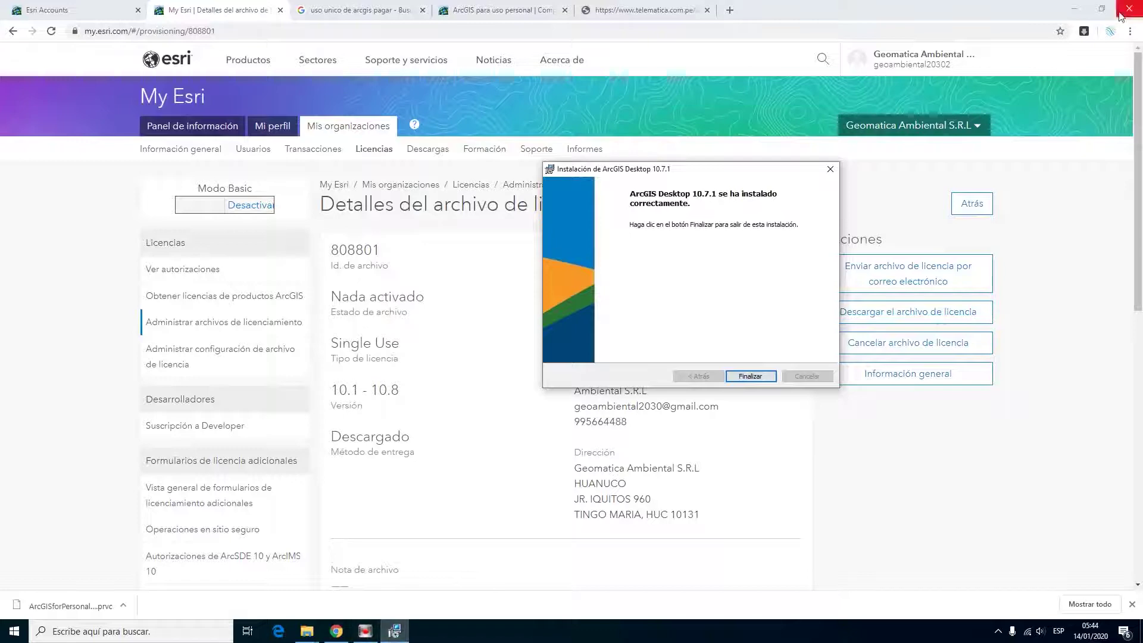
click(1075, 9)
drag(721, 173, 398, 172)
click(784, 421)
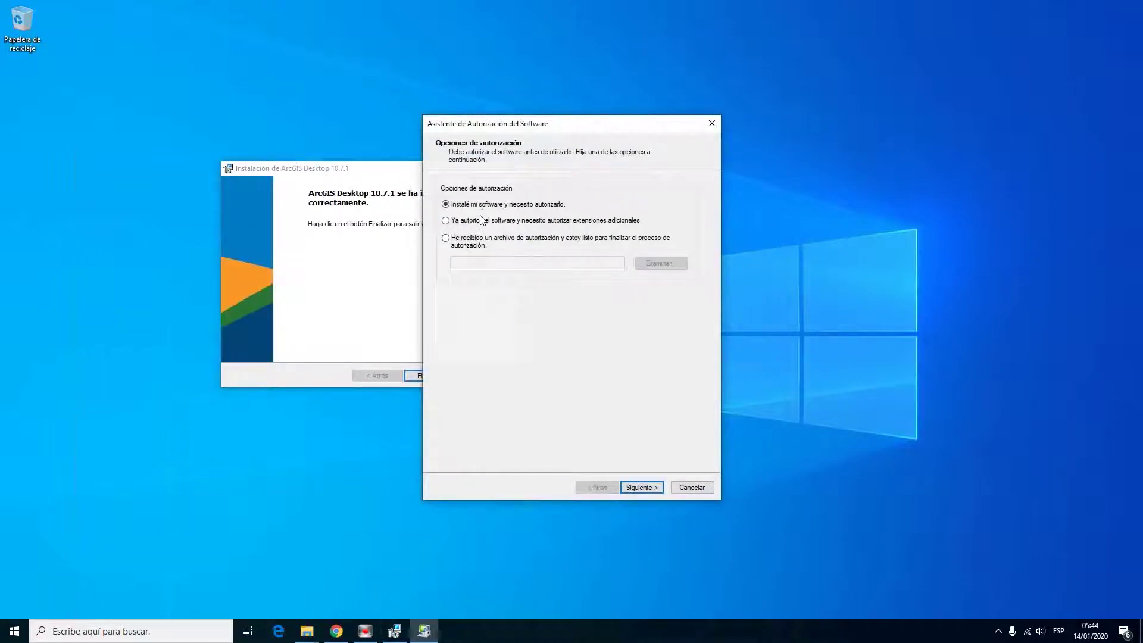
Choose to authorize with a received authorization file and load the ArcGISforPersonalUse_SingleUse license file from the Descargas folder.
click(481, 244)
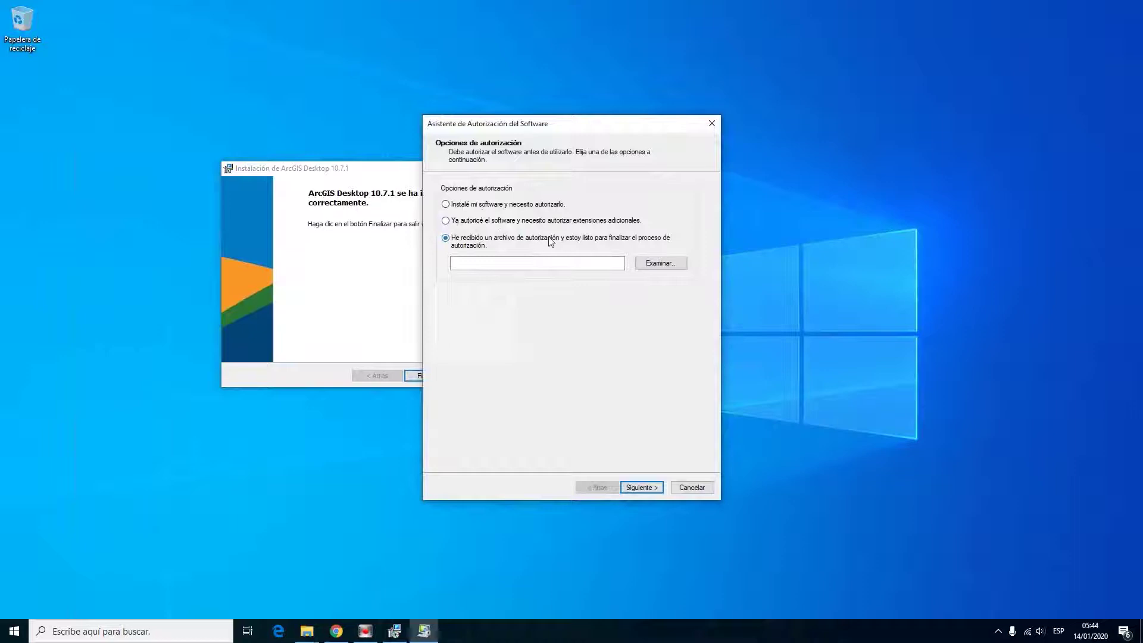
click(684, 265)
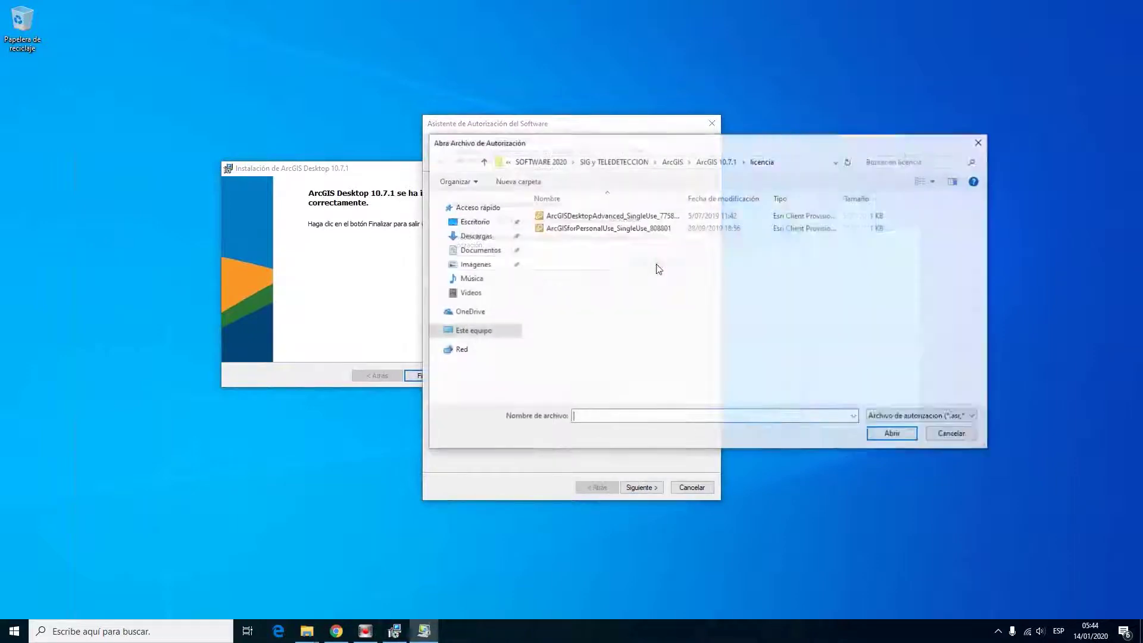
click(474, 229)
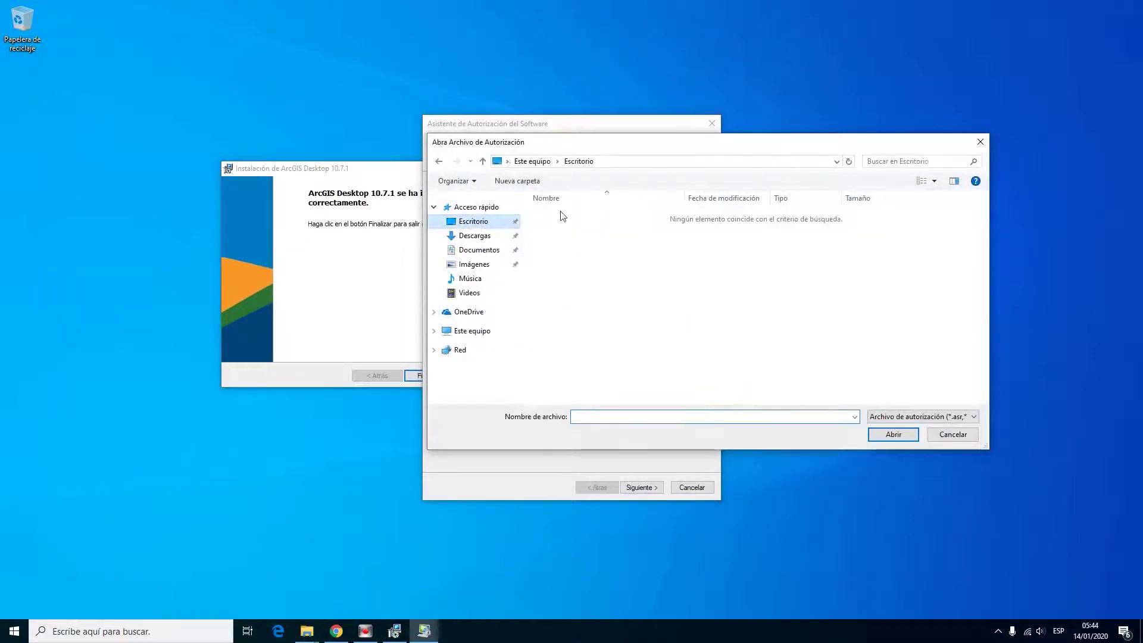
click(476, 238)
click(592, 233)
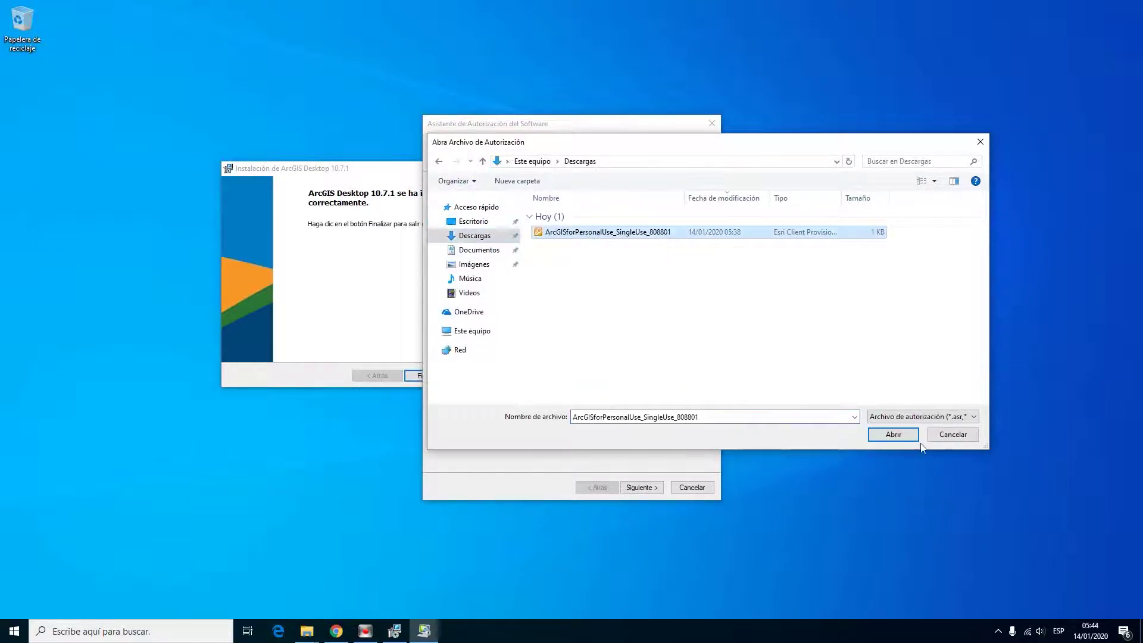
click(894, 435)
click(650, 491)
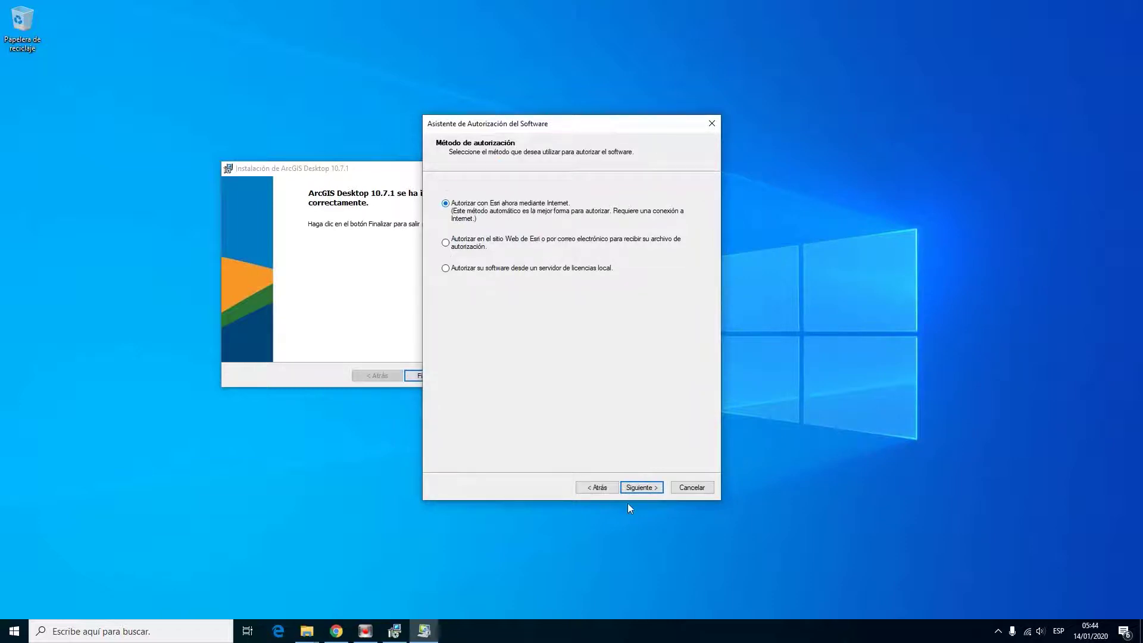
Authorize with Esri over the Internet, review the prefilled contact fields and continue to the organization information.
click(642, 488)
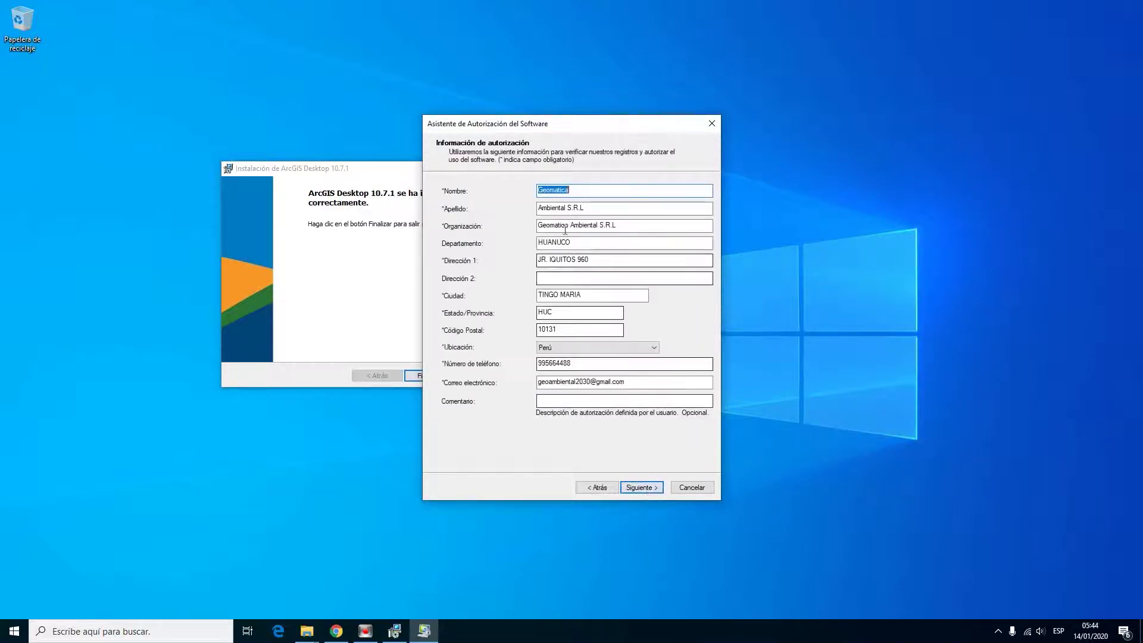
click(573, 191)
click(604, 208)
click(589, 278)
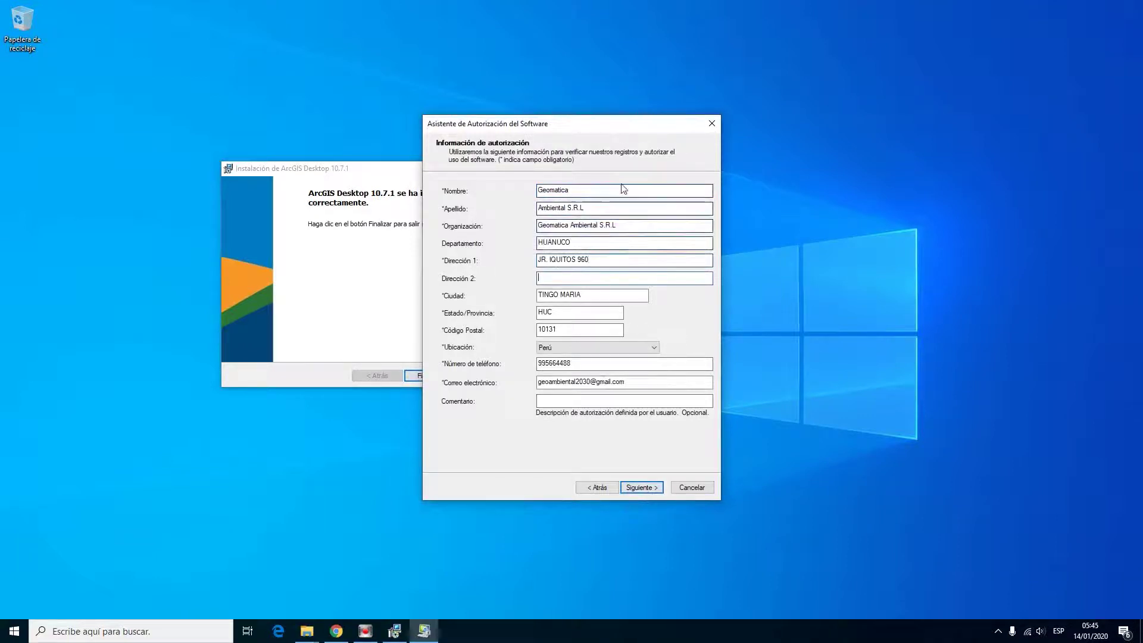
click(646, 488)
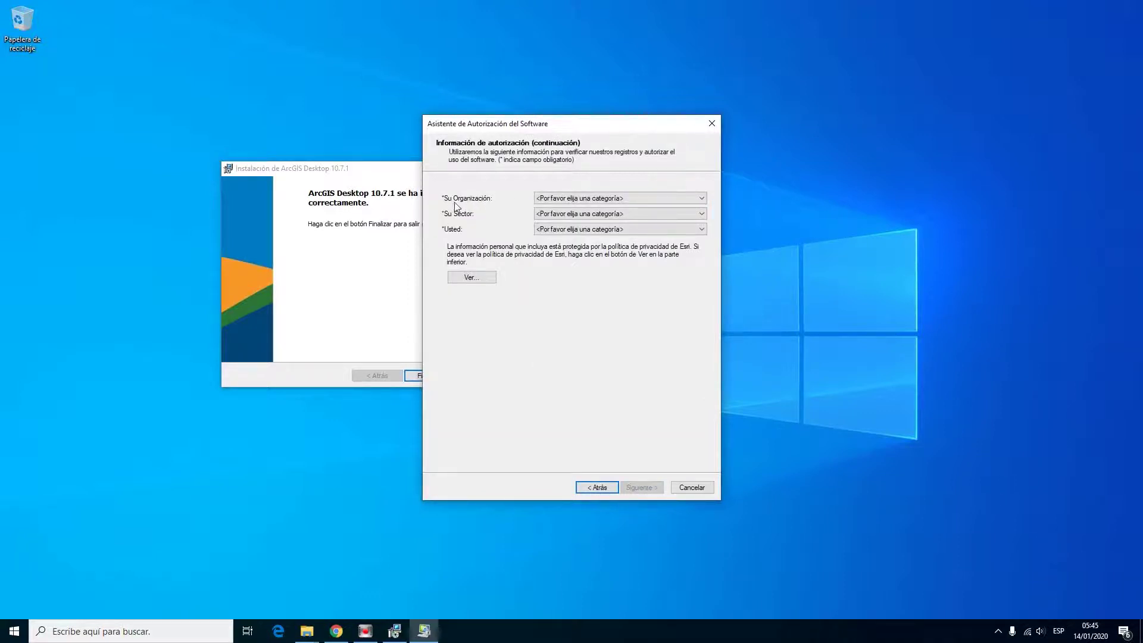
Set the organization to Estudiante, the sector to Forestal and the role to Desarrollador, and continue to the authorization number.
click(575, 199)
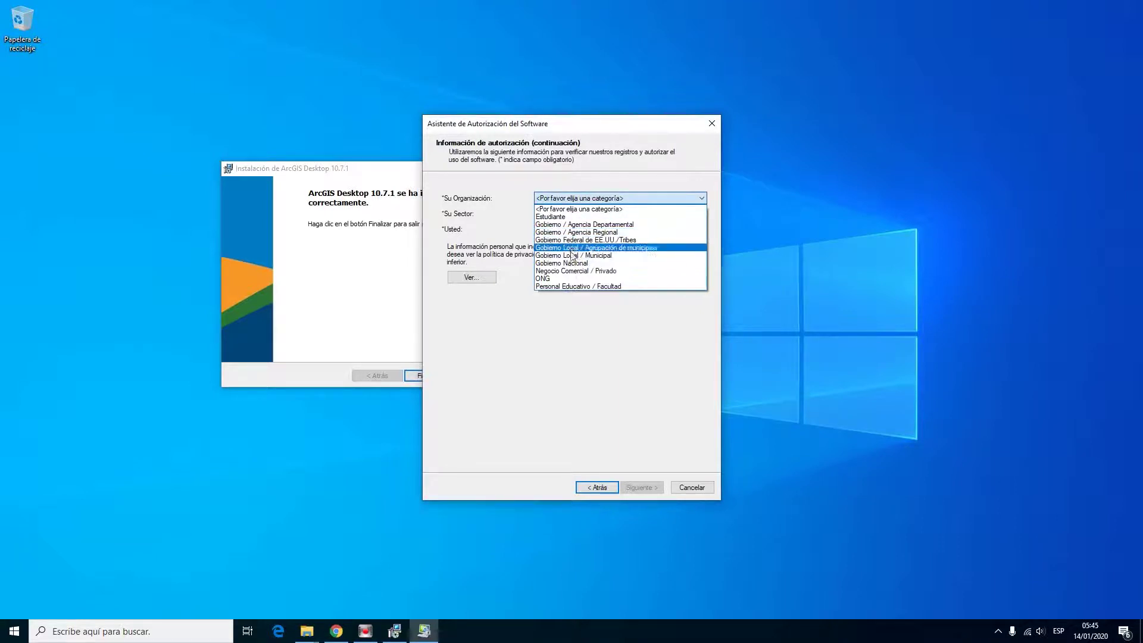
click(551, 217)
click(545, 213)
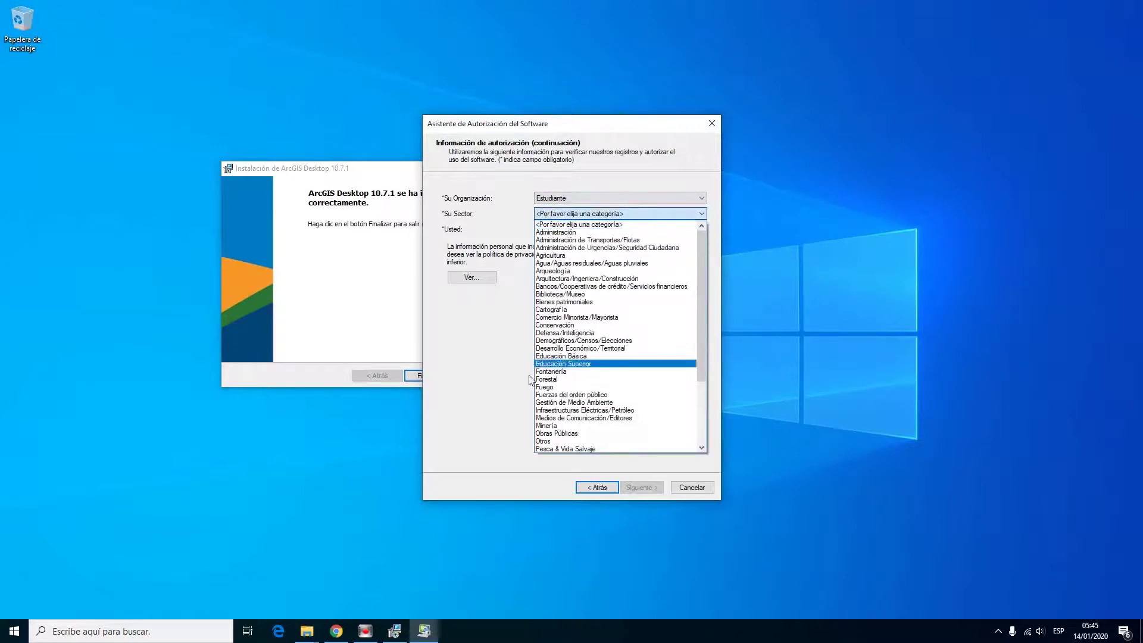
click(560, 380)
click(560, 232)
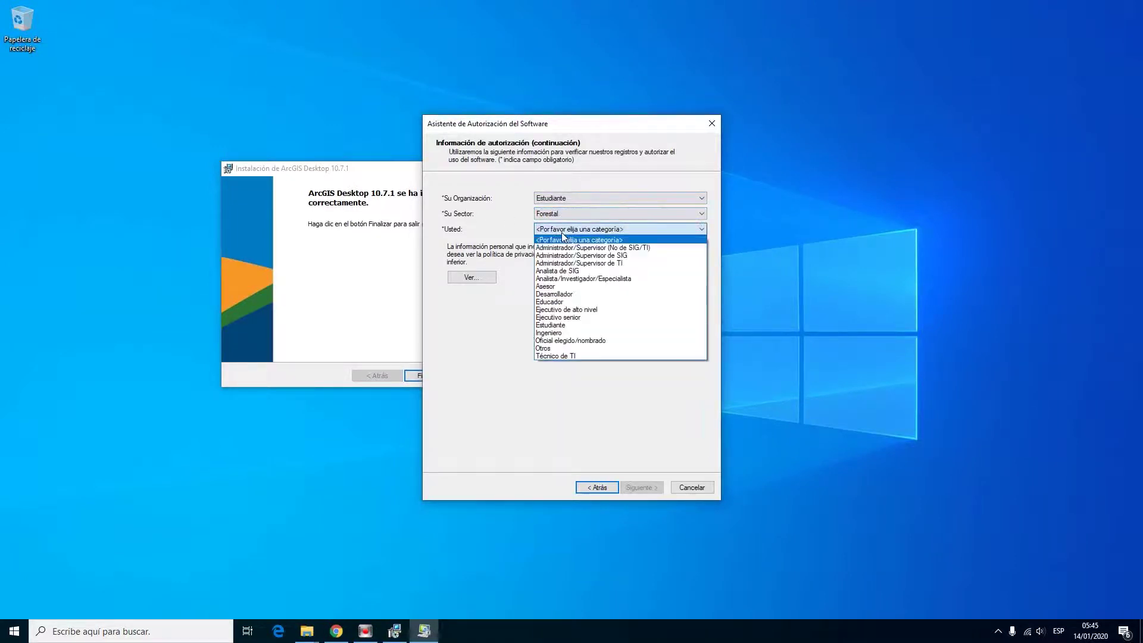
click(557, 294)
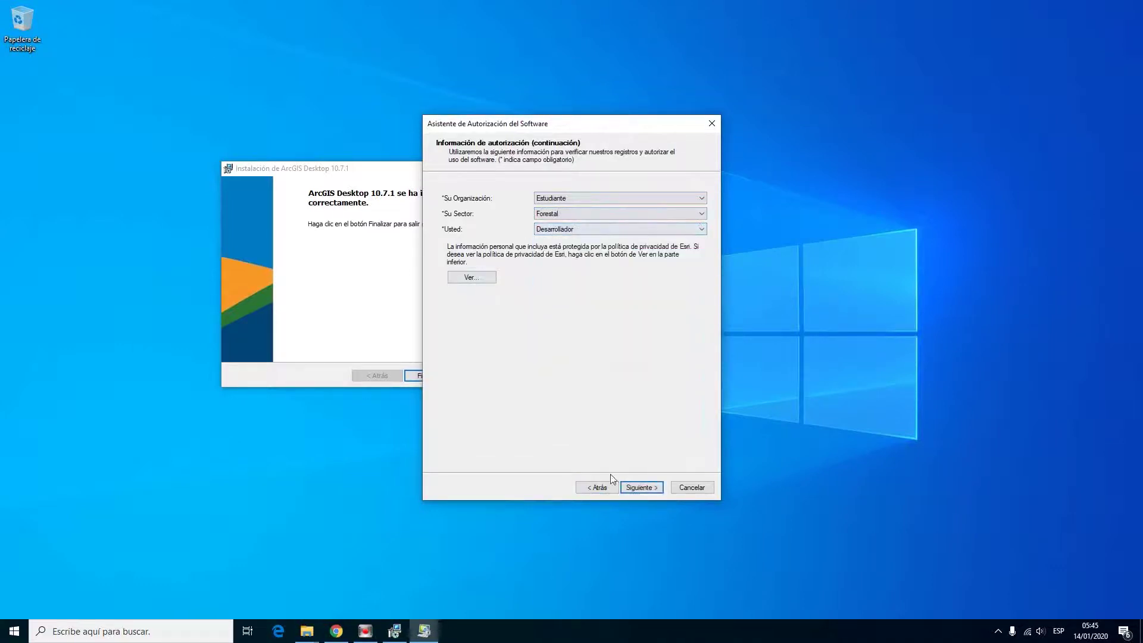
click(641, 488)
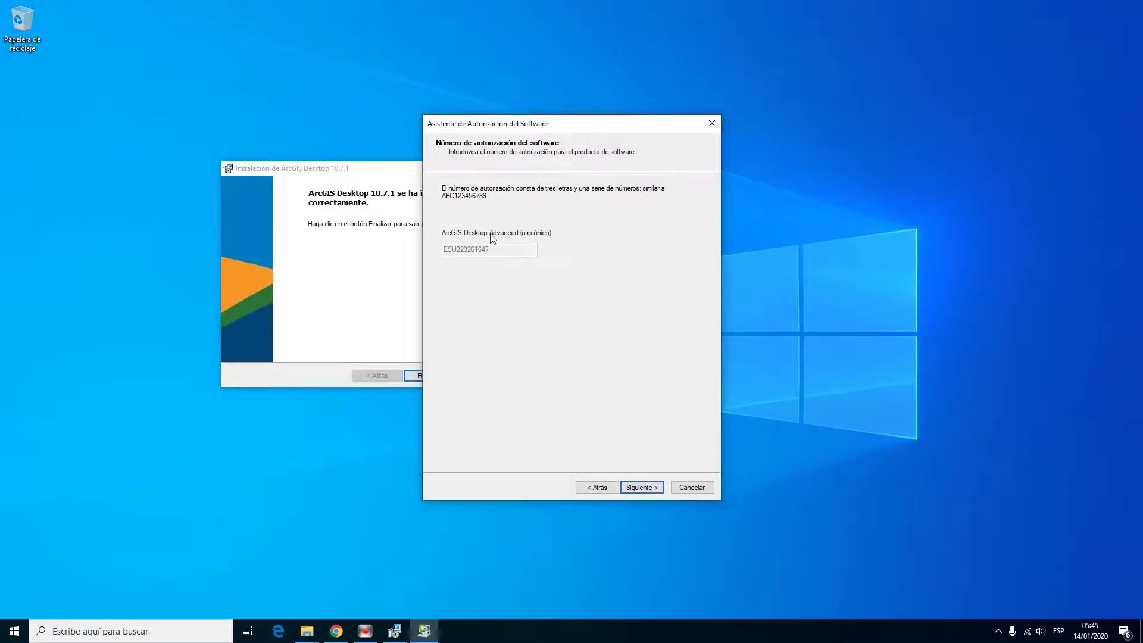
Keep the prefilled authorization number, authorize no extensions by number, and add all available extensions to the evaluation list.
click(641, 489)
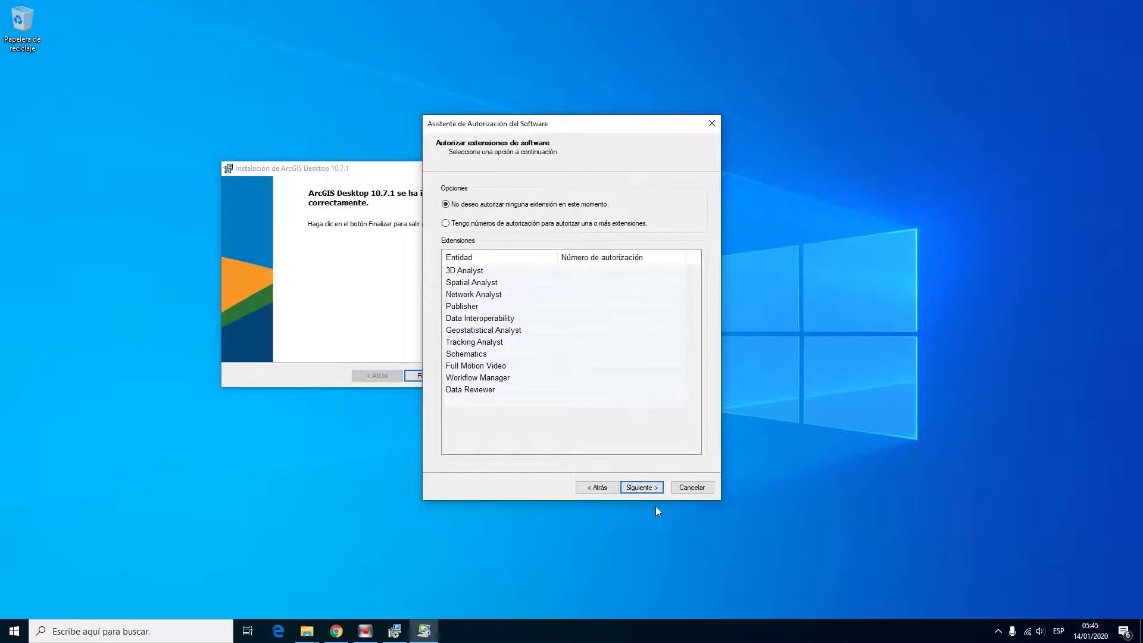
click(646, 489)
click(460, 245)
shift+click(484, 348)
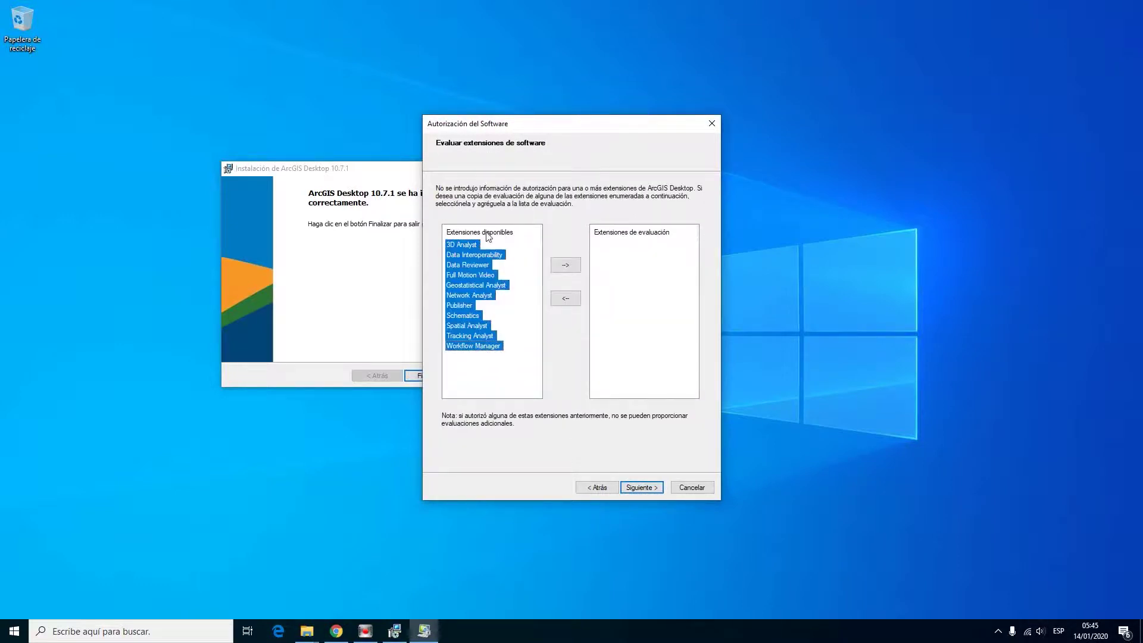
click(566, 266)
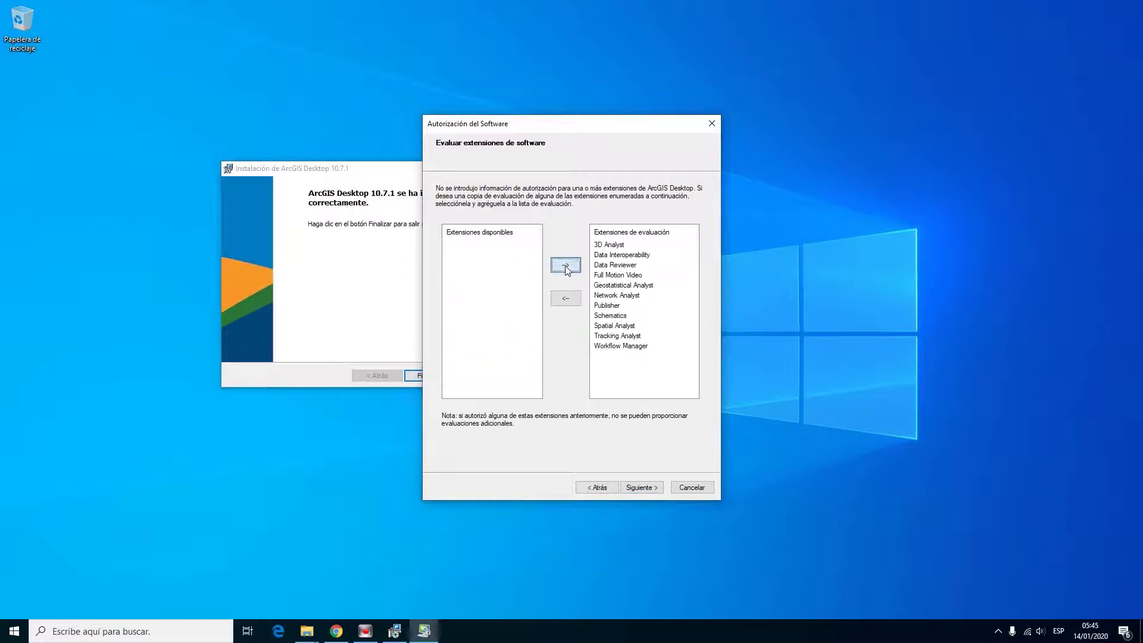
Run the software authorization, dismiss the warning dialog and finish the authorization wizard.
click(649, 492)
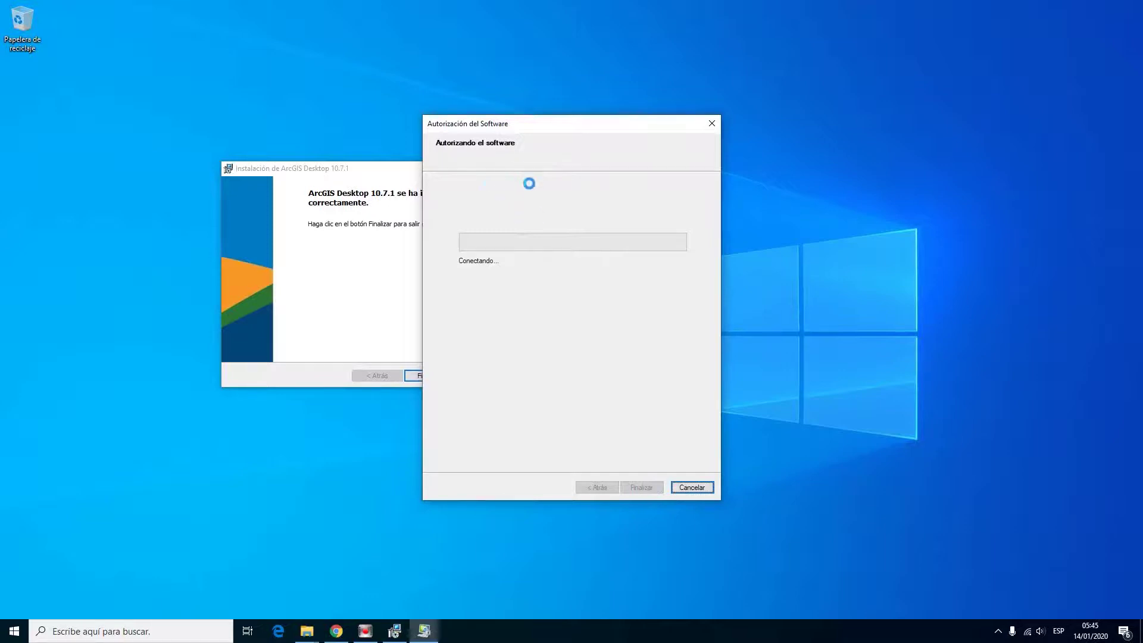
mouse_move(1029, 636)
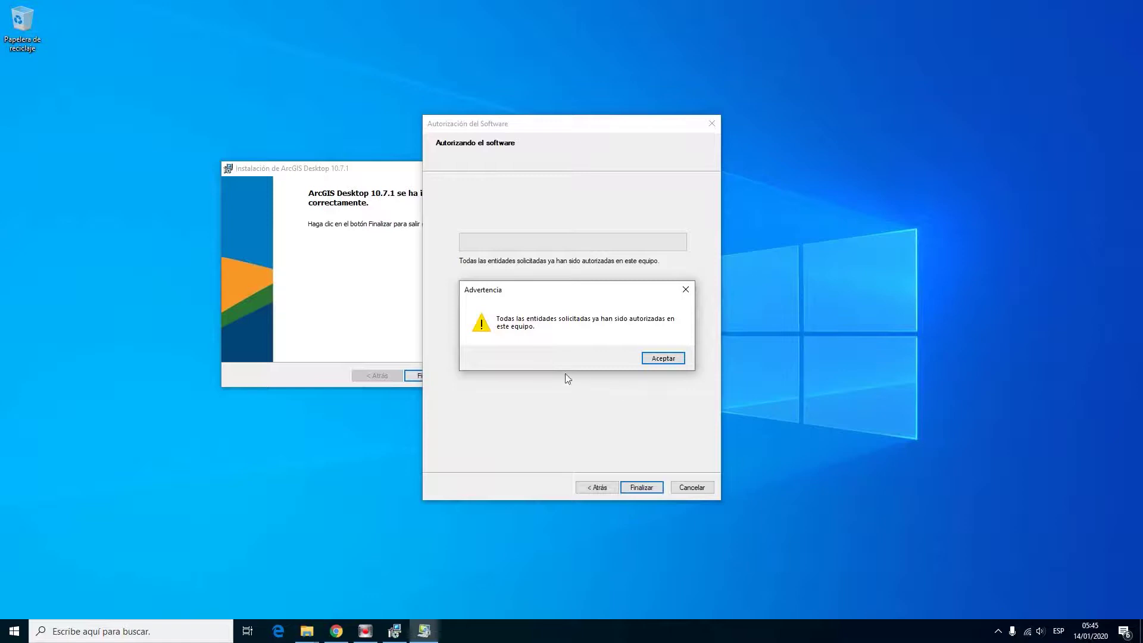
click(664, 359)
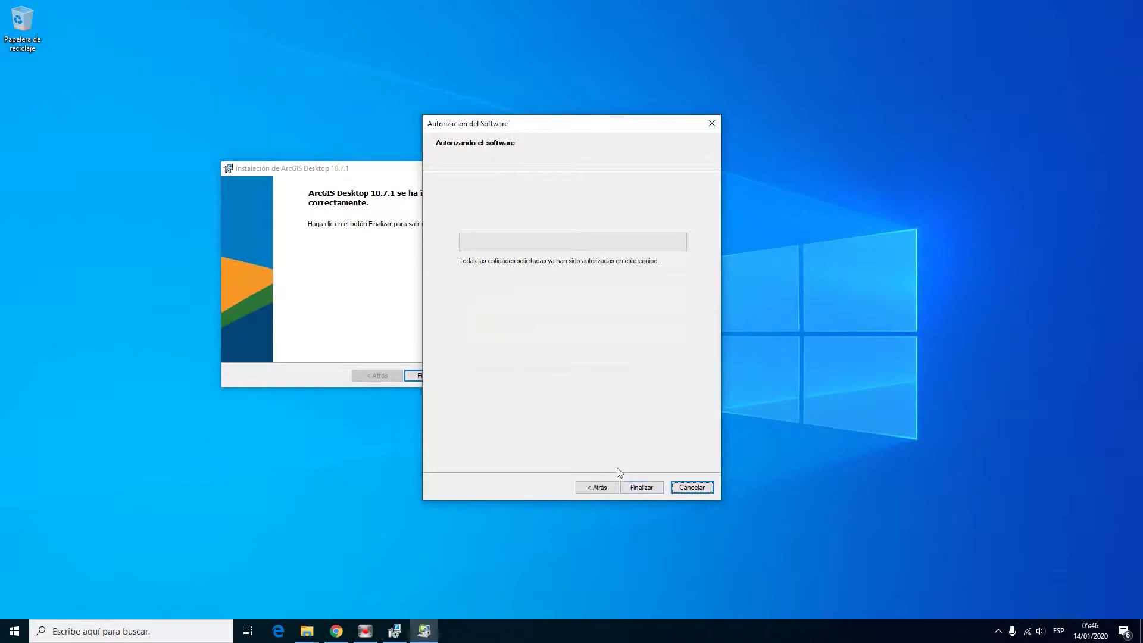
click(640, 487)
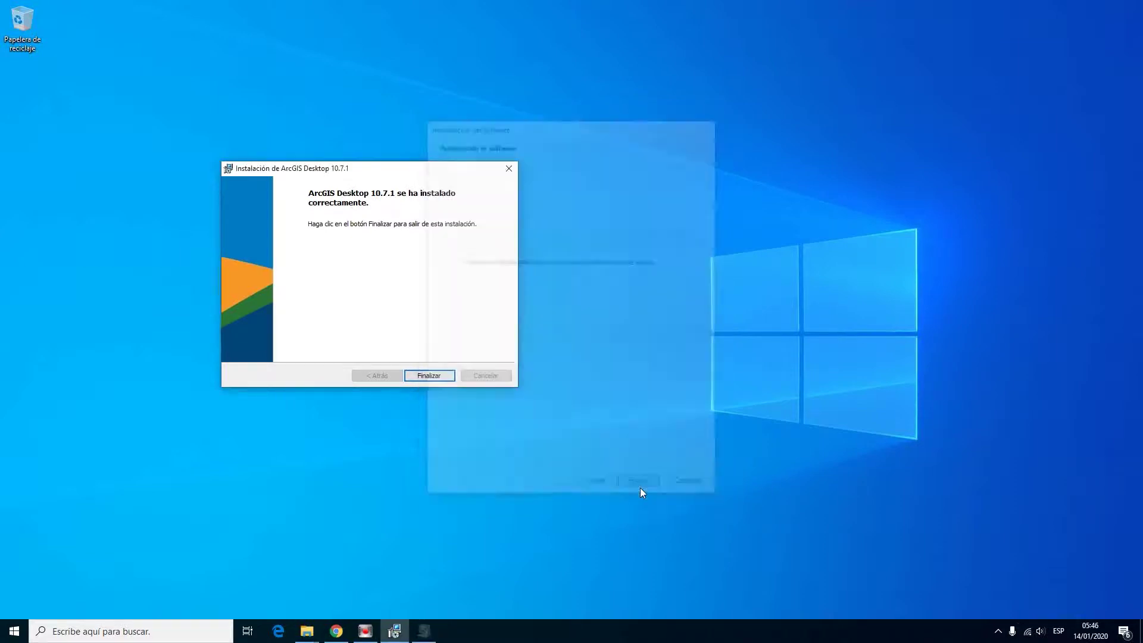
Open the Disponibilidad list under Desktop in ArcGIS Administrator and check the authorization status of the installed components.
click(428, 196)
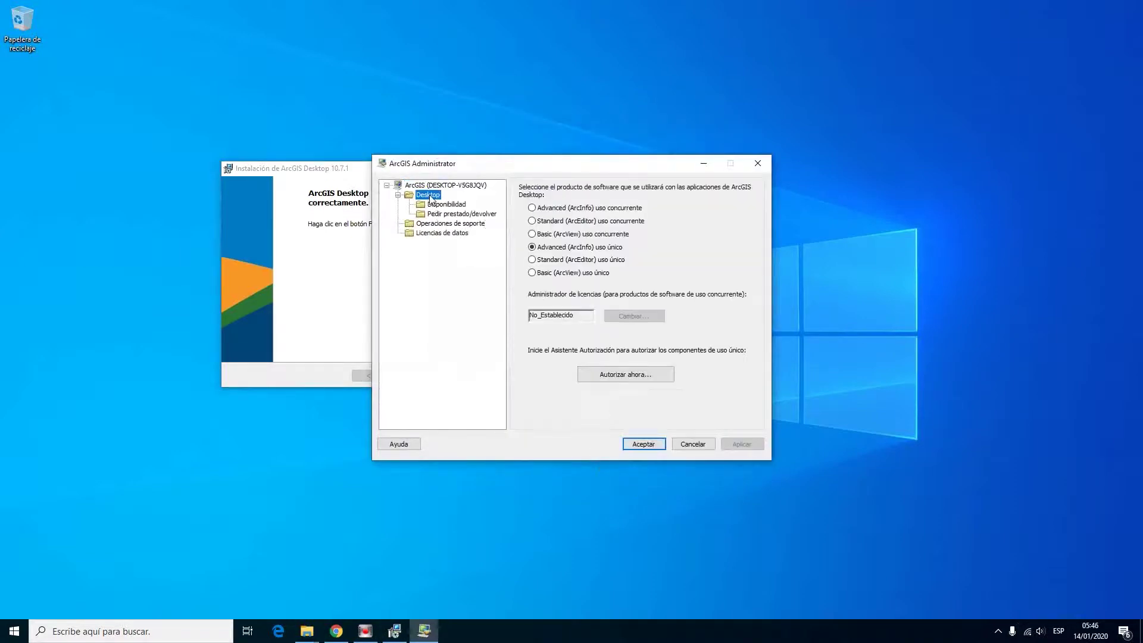
click(446, 204)
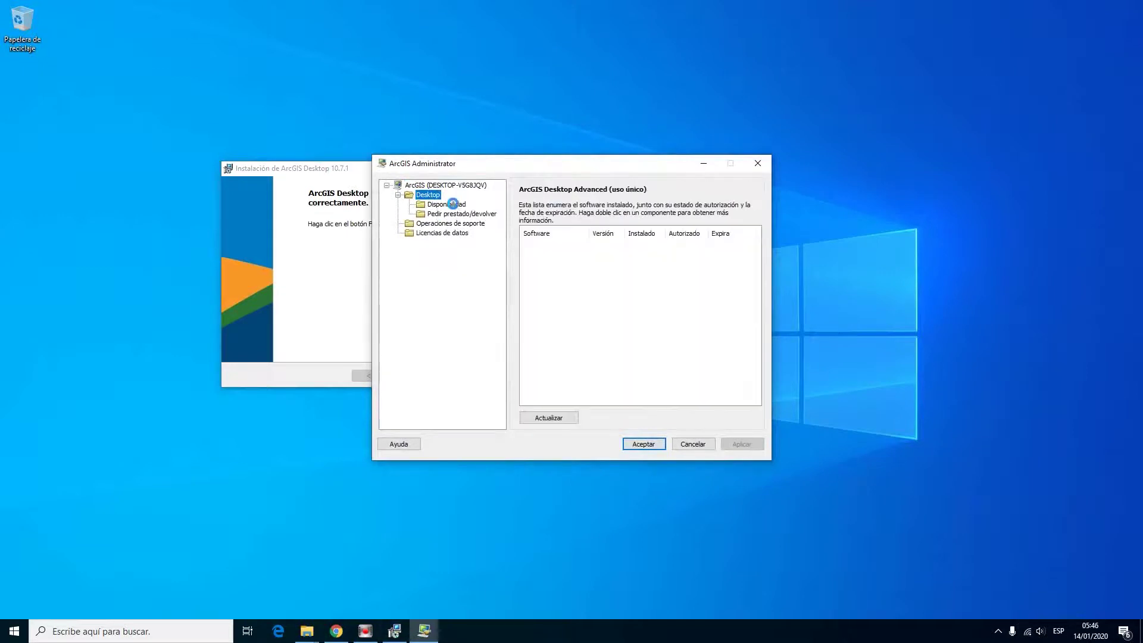
click(681, 267)
click(685, 245)
click(685, 286)
click(683, 266)
click(686, 256)
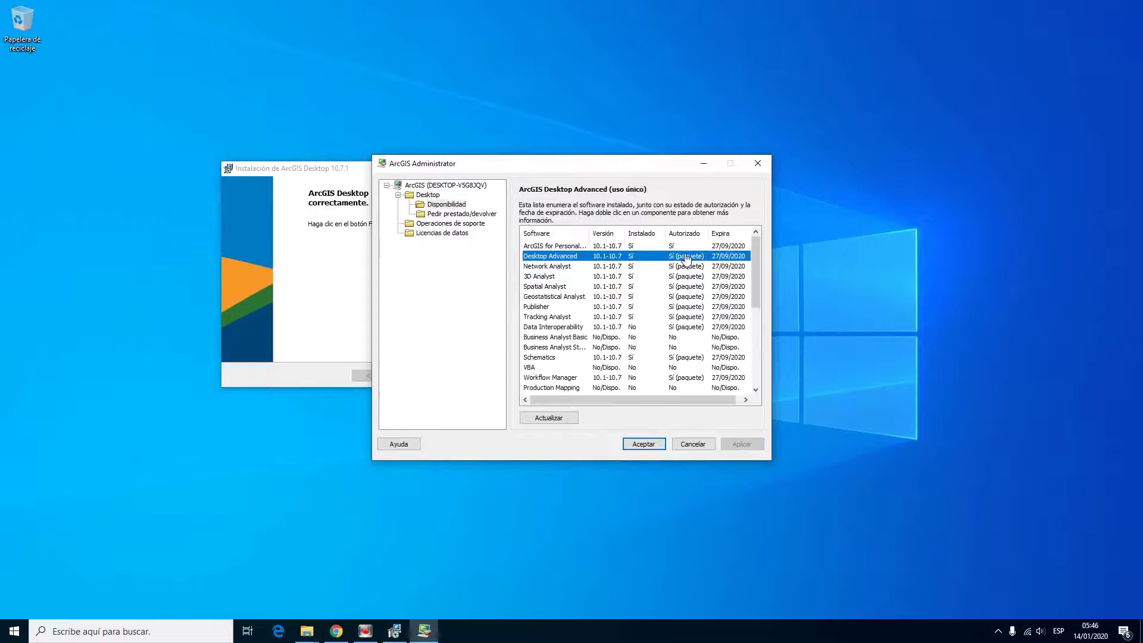
click(685, 317)
click(684, 266)
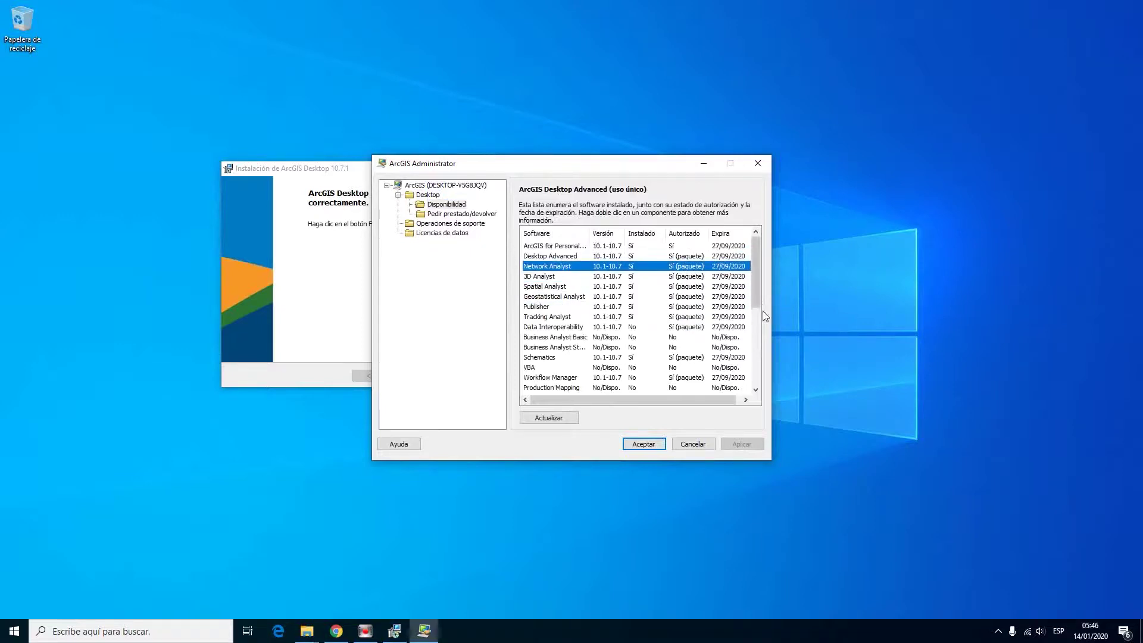
Check the expiration dates of Desktop Advanced and its extensions in the availability list.
click(734, 278)
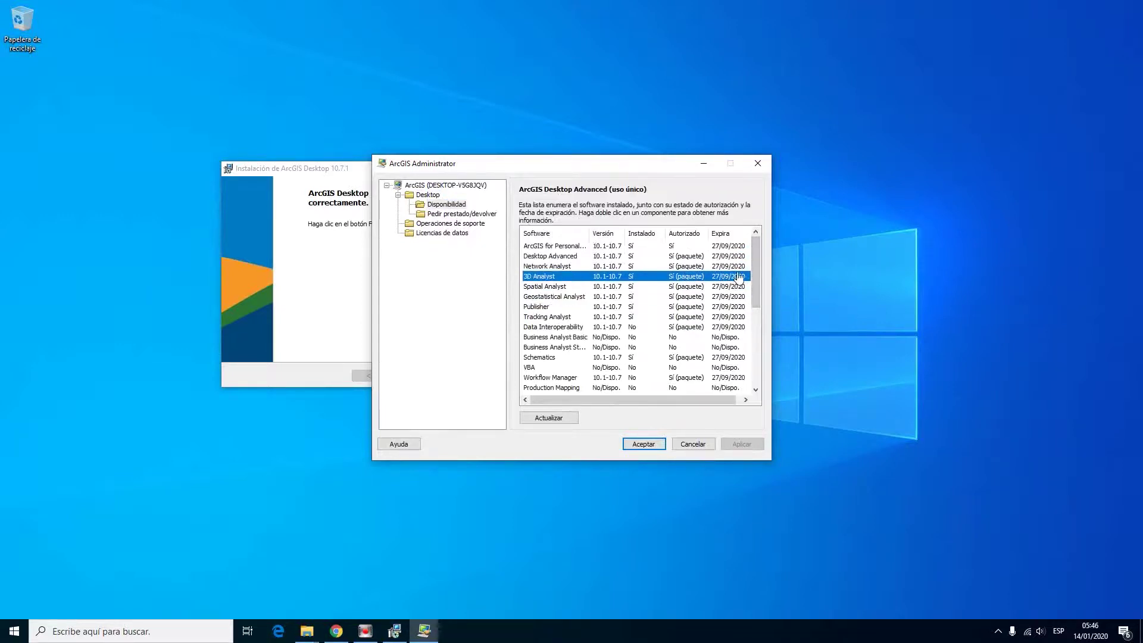
click(738, 257)
click(728, 246)
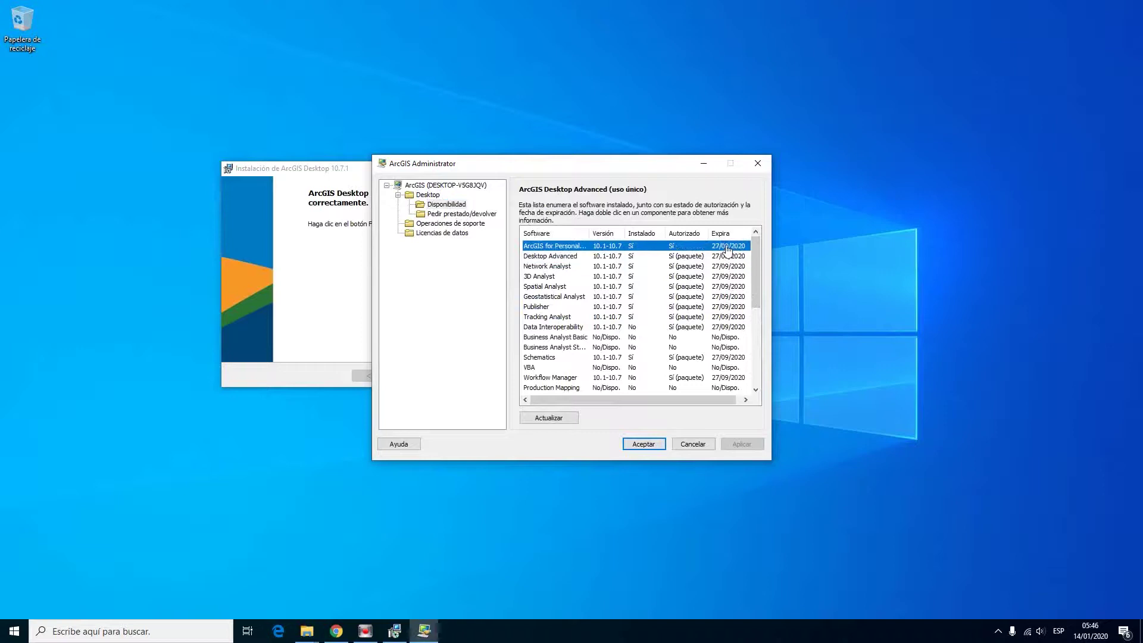
click(732, 276)
click(735, 256)
mouse_move(755, 250)
mouse_down()
mouse_move(755, 262)
mouse_move(756, 243)
mouse_up()
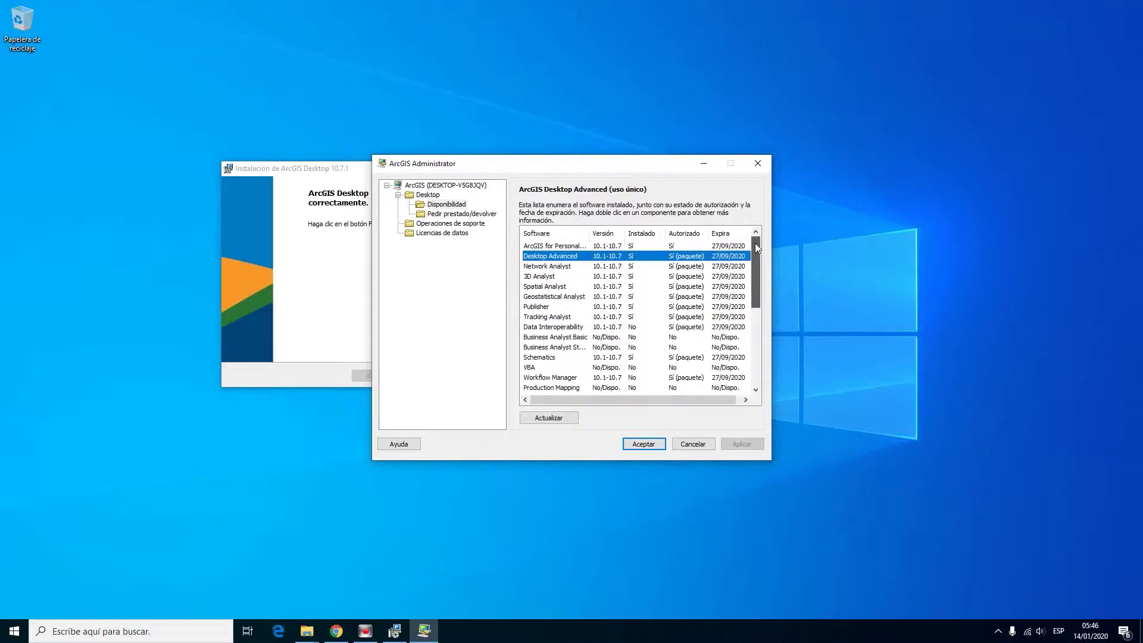
click(723, 267)
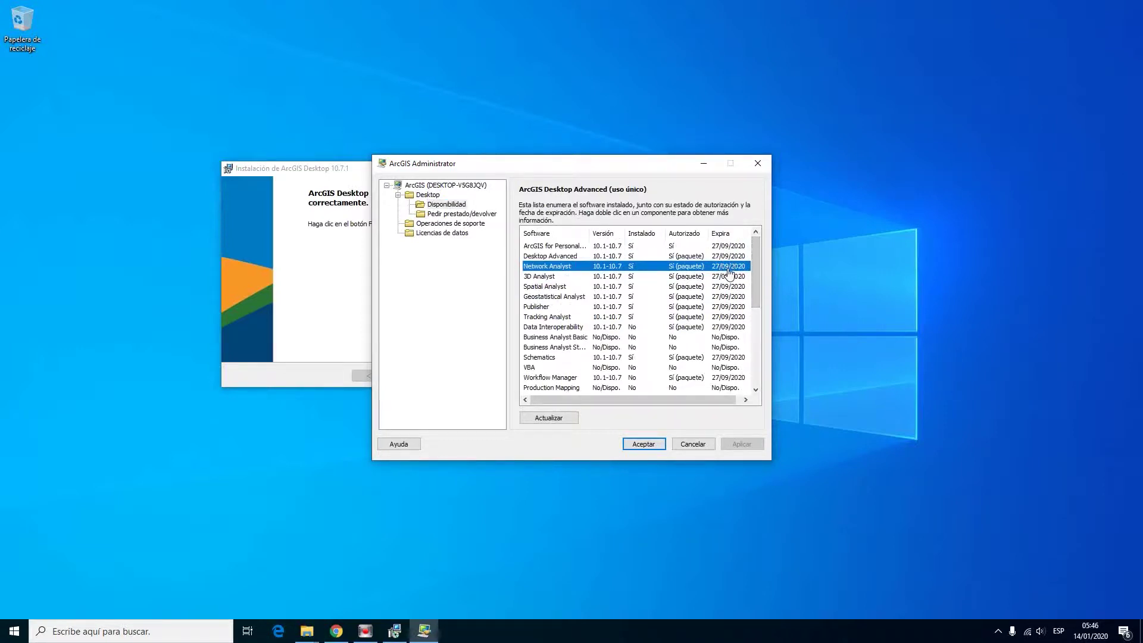
click(741, 285)
click(741, 276)
click(741, 297)
click(741, 276)
click(747, 296)
click(749, 307)
Review the end of the availability list, close ArcGIS Administrator and complete the ArcGIS Desktop and Spanish language pack installation.
drag(759, 288, 748, 384)
key(End)
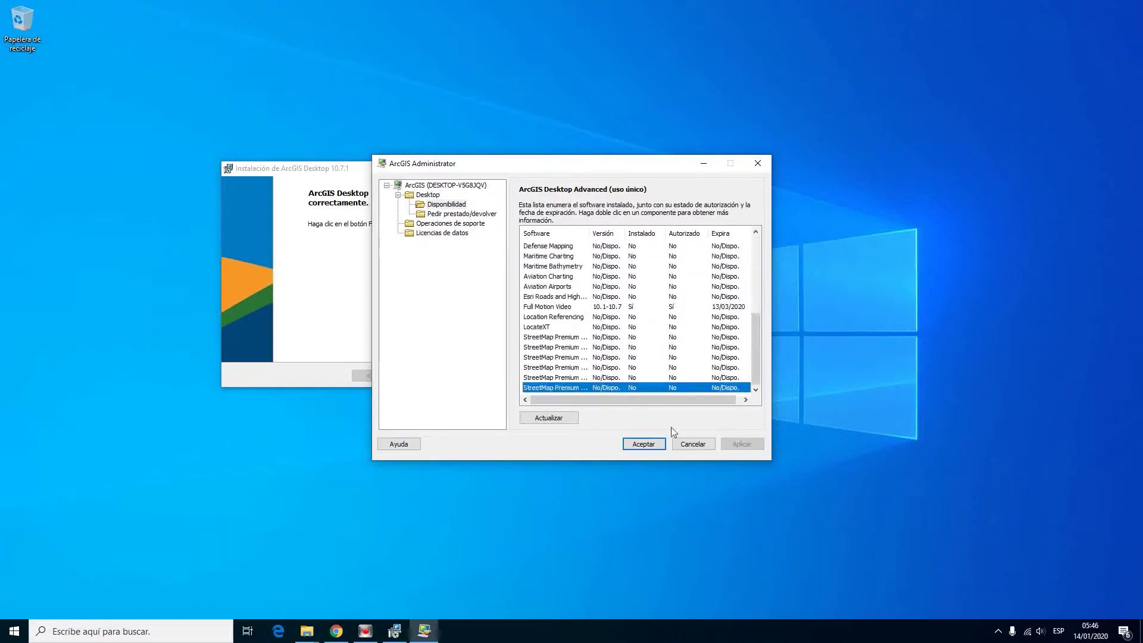
click(644, 447)
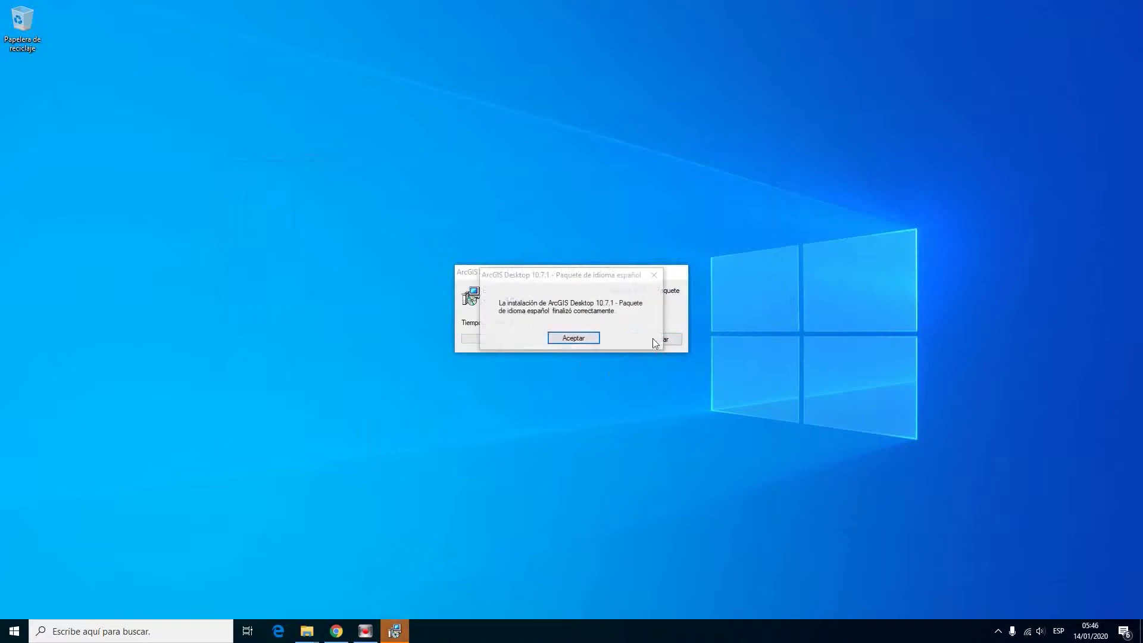
click(587, 338)
right_click(542, 262)
click(583, 296)
right_click(384, 245)
click(420, 280)
Start ArcMap 10.7.1, dismiss its introduction dialog and maximize the window.
click(13, 631)
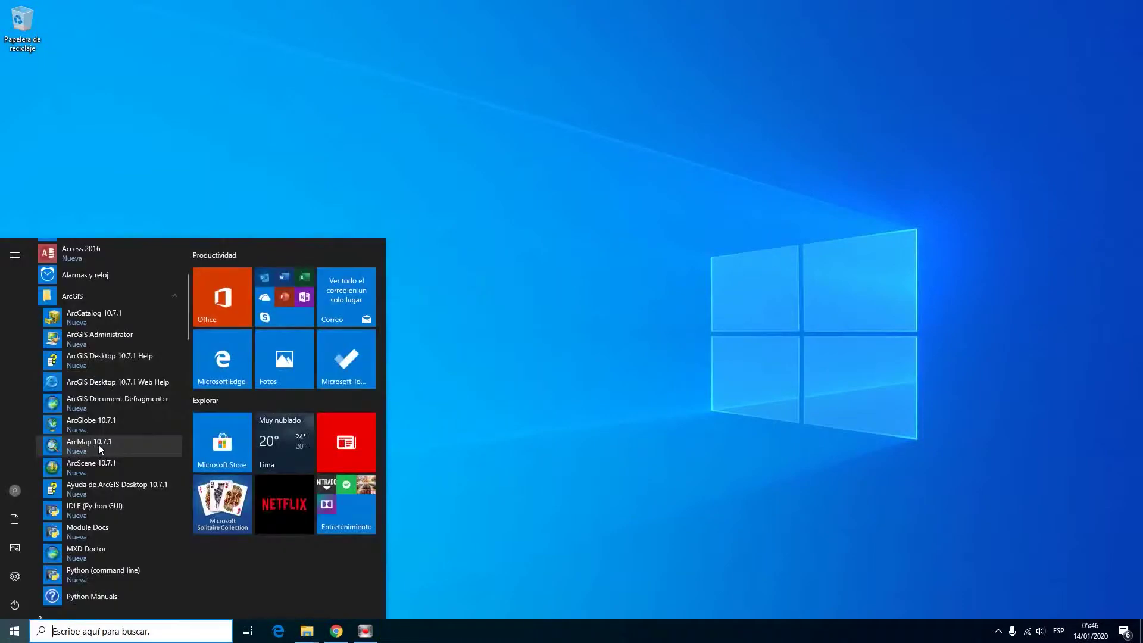
click(100, 444)
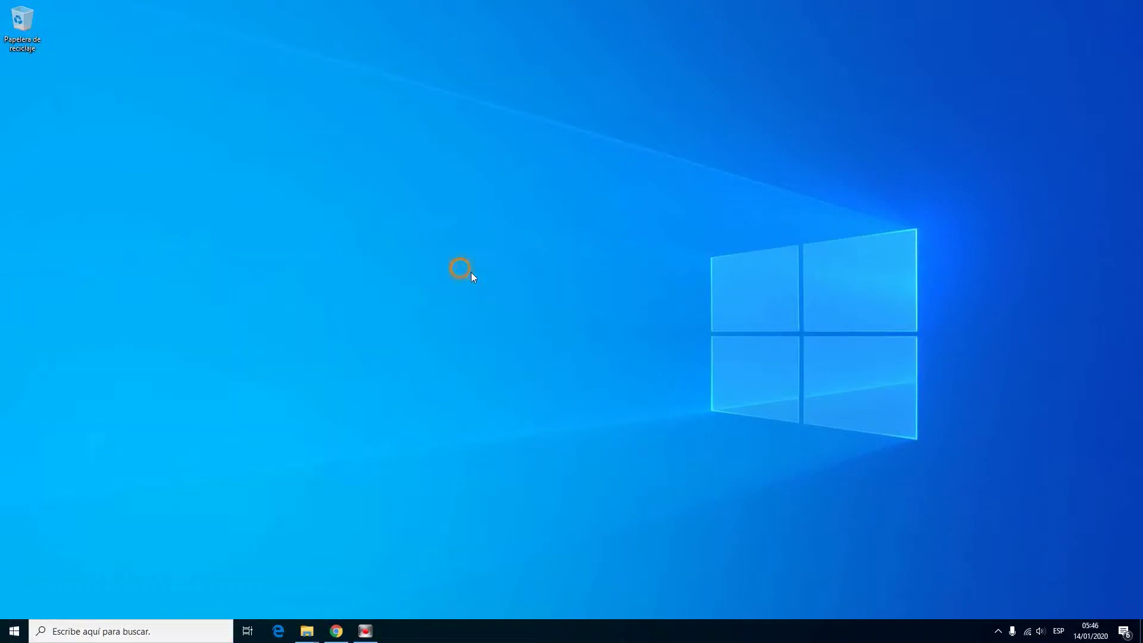
right_click(458, 268)
click(497, 301)
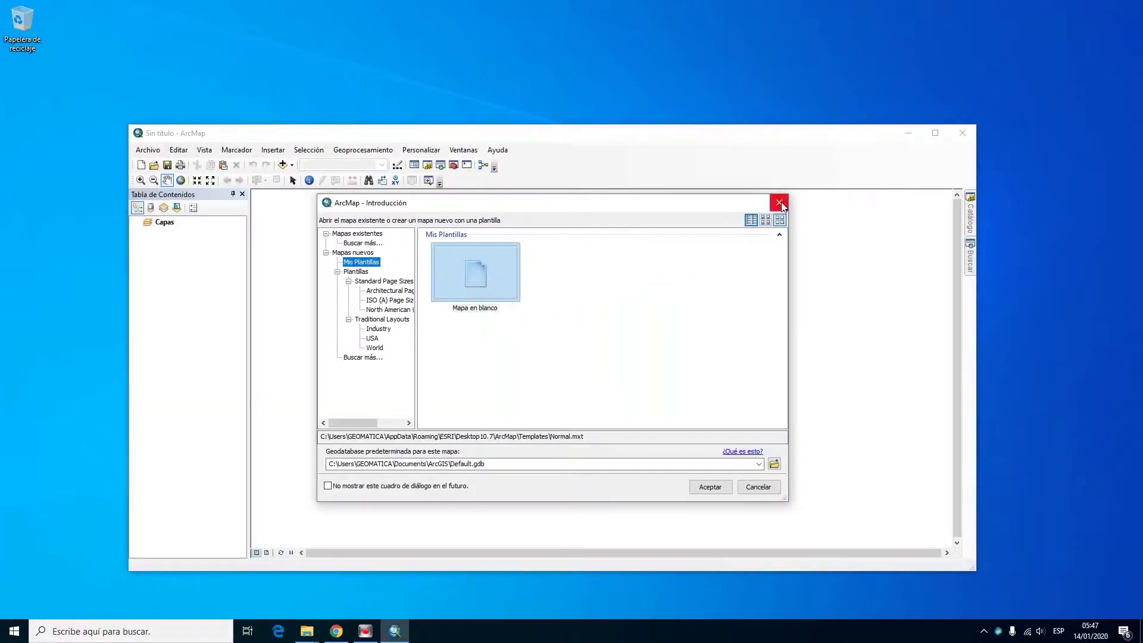
click(780, 202)
click(932, 132)
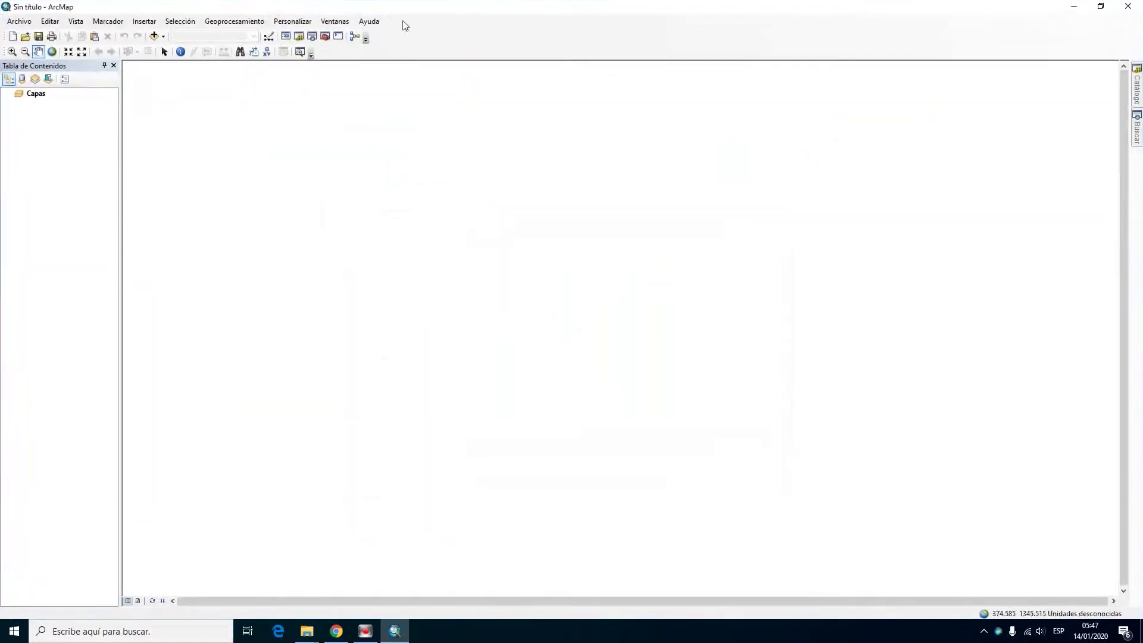
Enable all ArcMap extensions, from 3D Analyst and ArcScan through Spatial Analyst and Tracking Analyst, and close the extensions dialog.
click(294, 22)
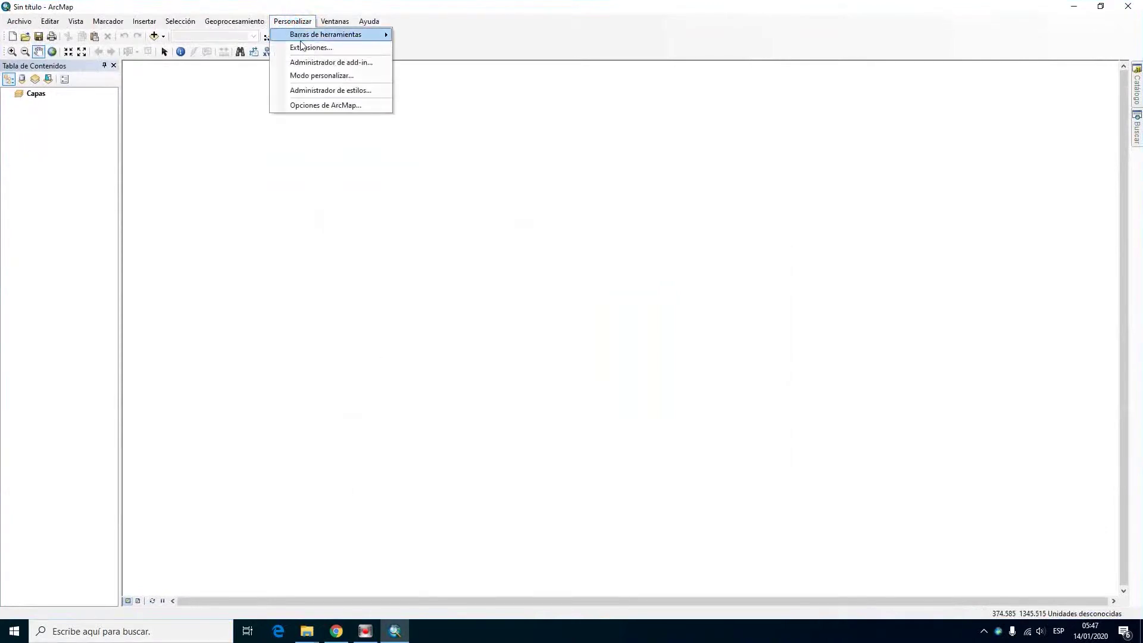
click(298, 47)
click(485, 206)
click(485, 216)
click(484, 225)
click(485, 235)
click(485, 245)
click(485, 254)
click(484, 263)
click(484, 273)
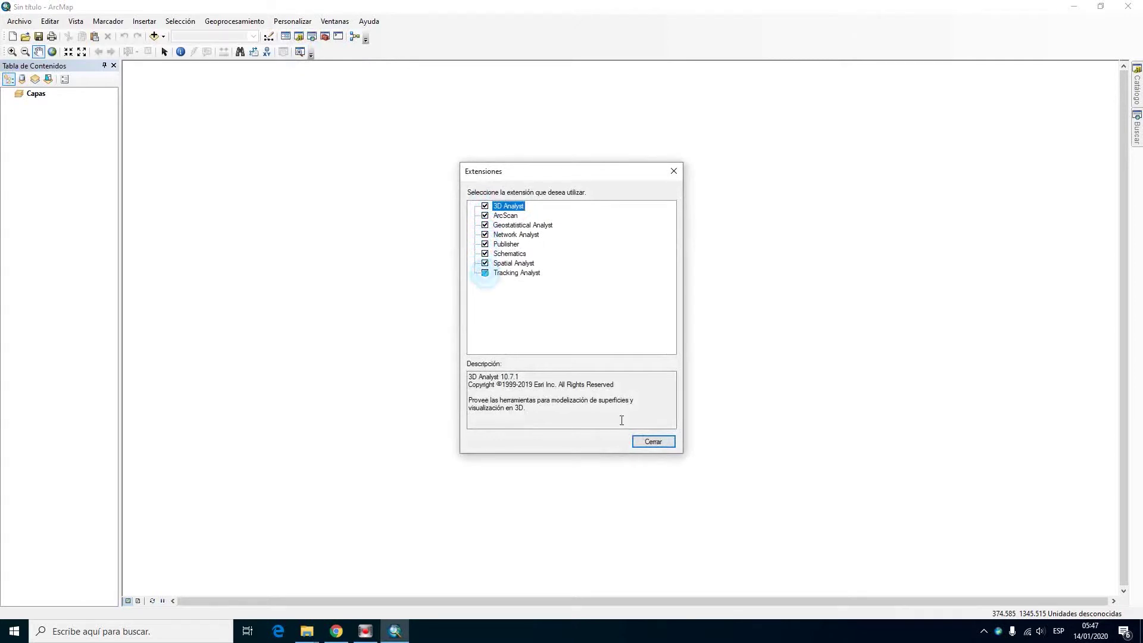
click(653, 441)
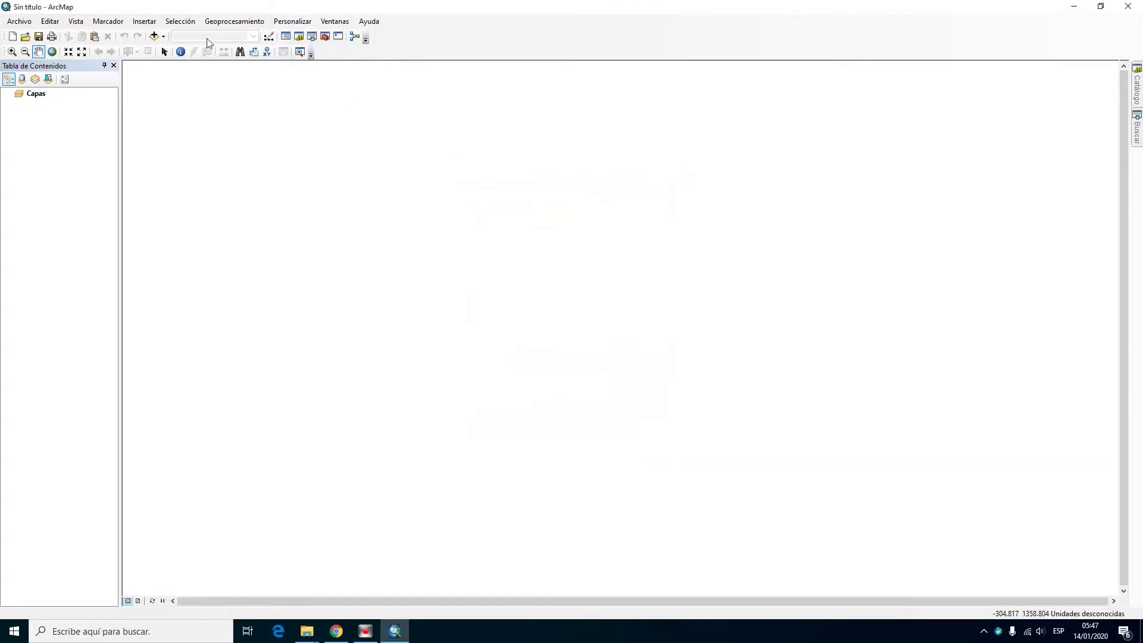
Open and close the Ir a XY window, and create Visor windows on the empty map.
click(267, 51)
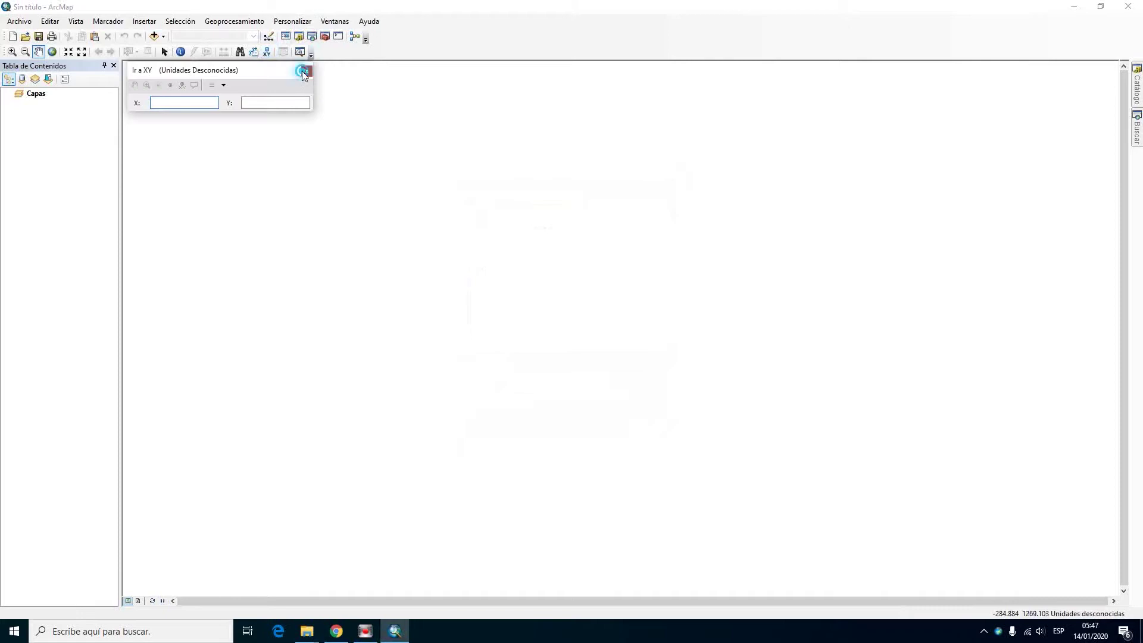
click(306, 72)
click(300, 52)
click(350, 112)
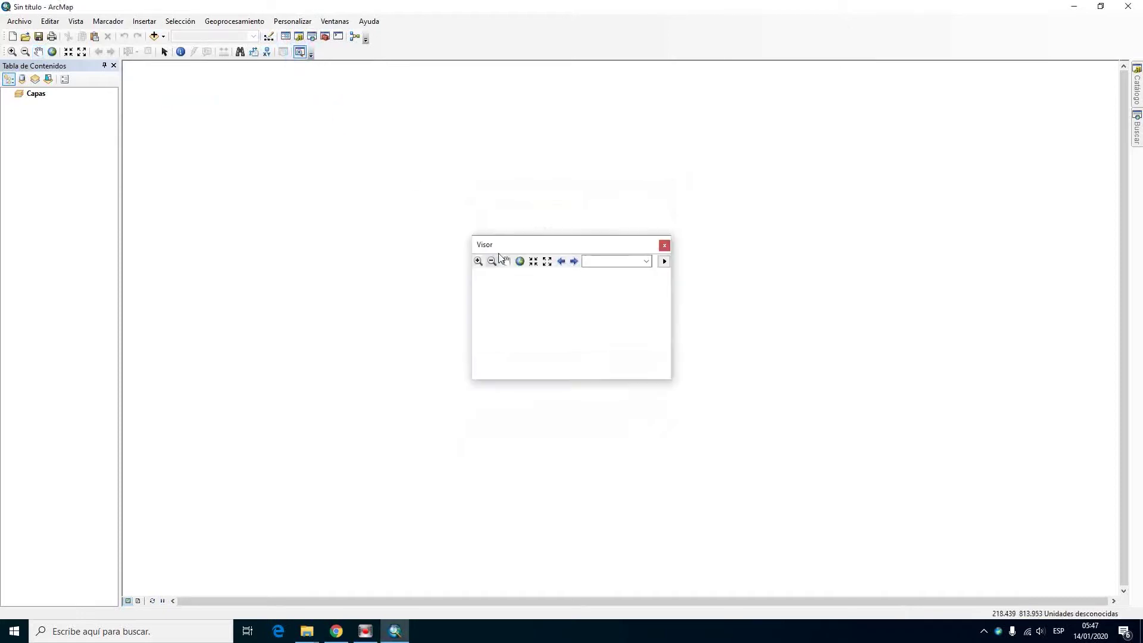
click(340, 202)
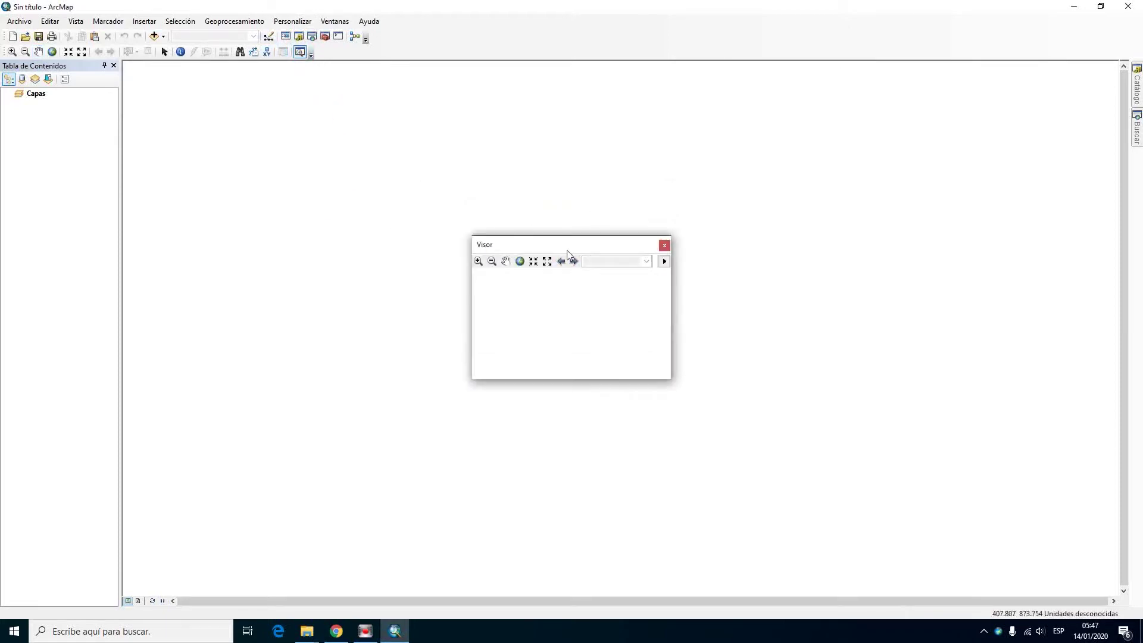
Spread the Visor windows apart across the map, adding a fourth one, and close the viewers again.
drag(567, 250, 830, 247)
drag(573, 268, 722, 416)
click(584, 94)
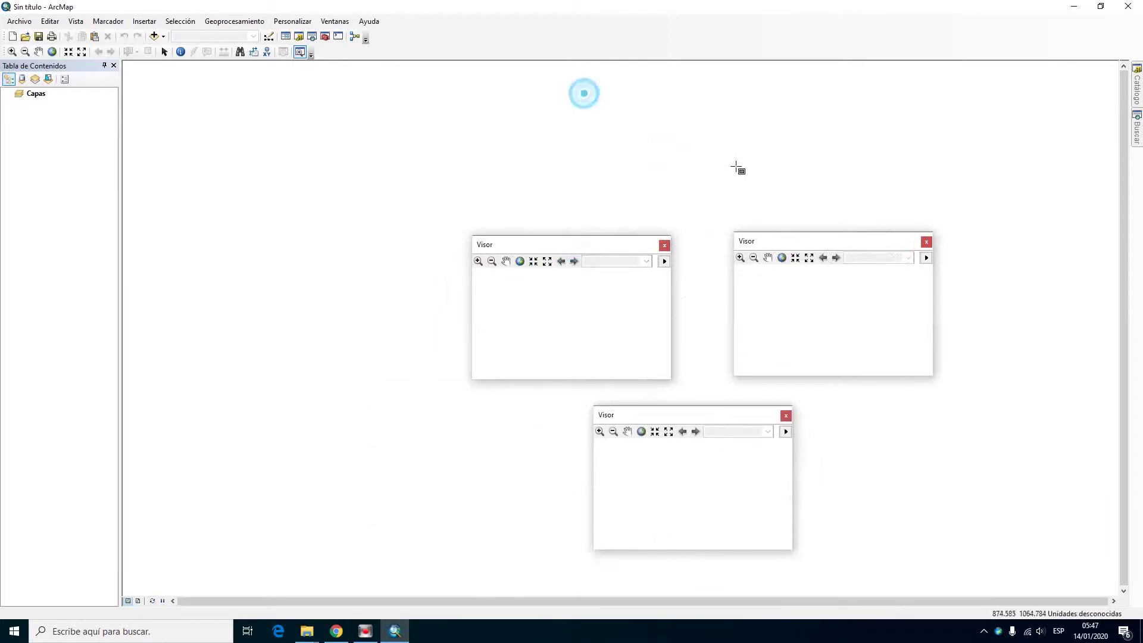
drag(592, 250, 714, 94)
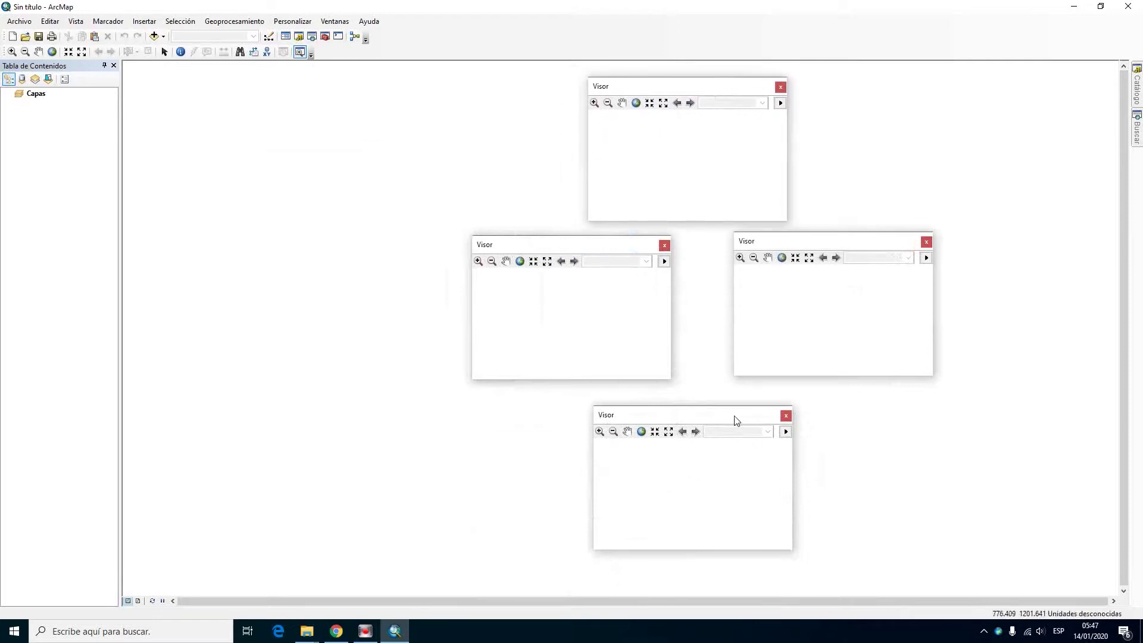
drag(735, 421, 751, 409)
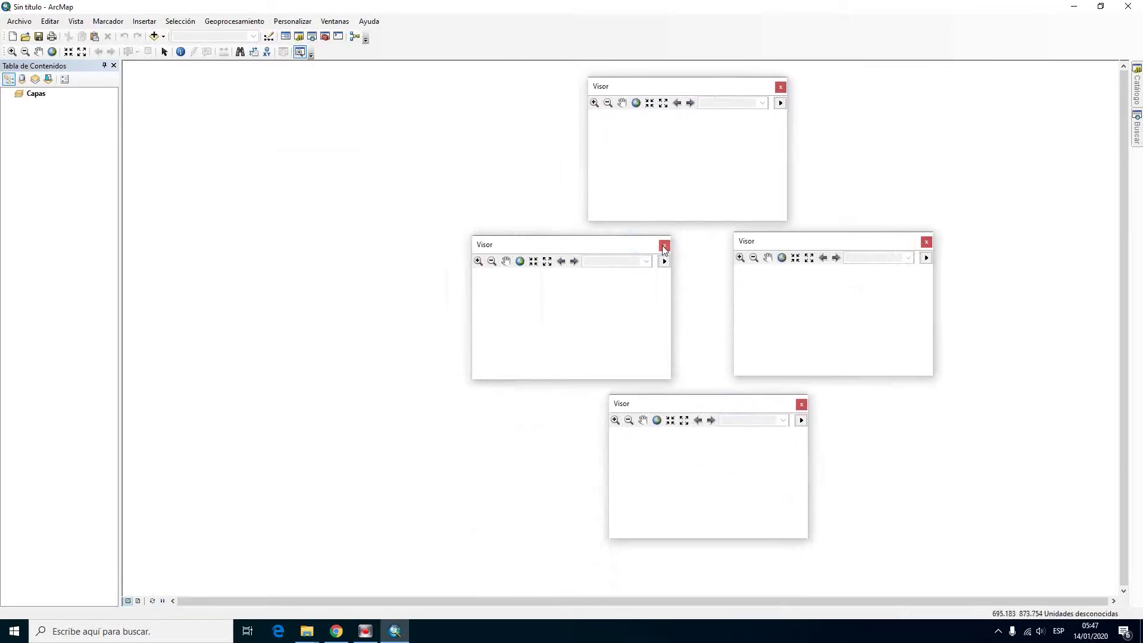
click(926, 243)
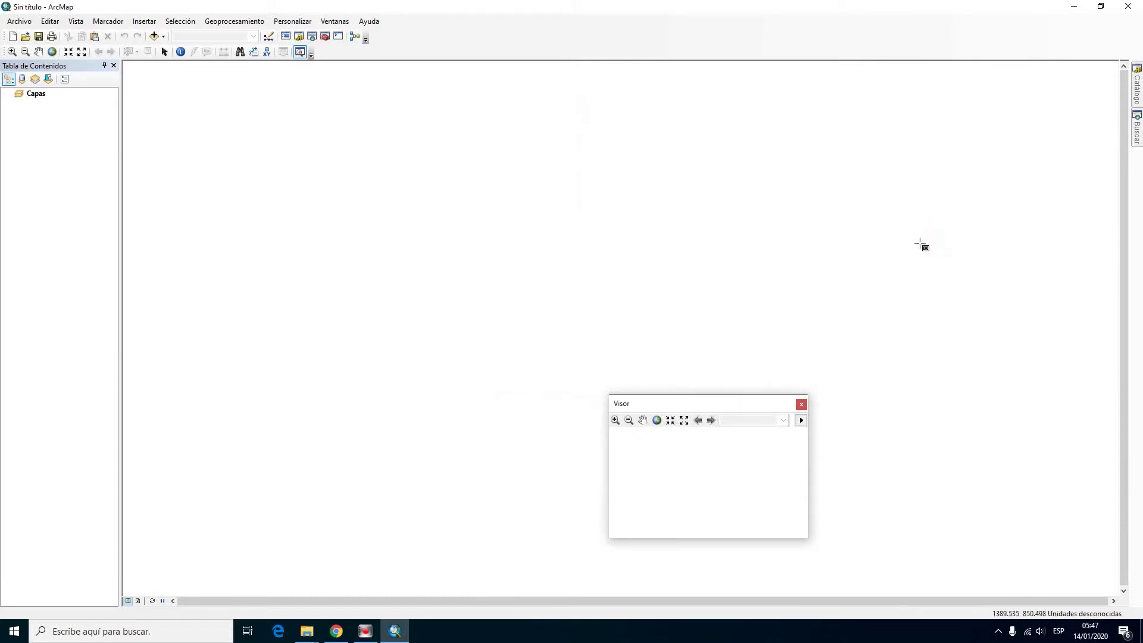